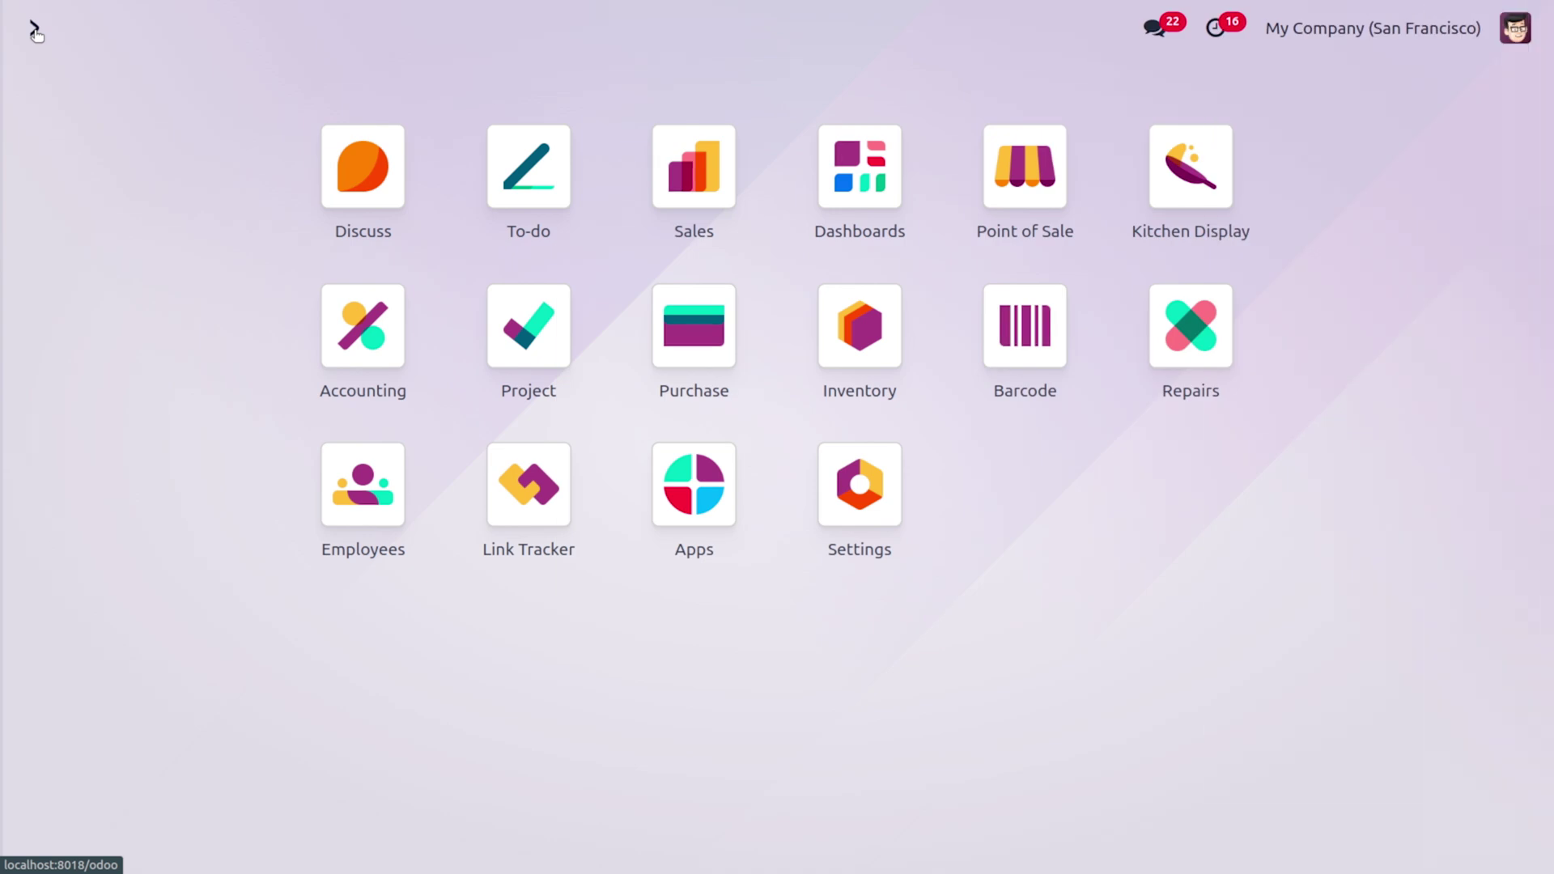
Open Inventory Settings and confirm Storage Locations and Multi-Step Routes are enabled under Warehouse.
{"action": "type", "text": "in"}
{"action": "key", "text": "Return"}
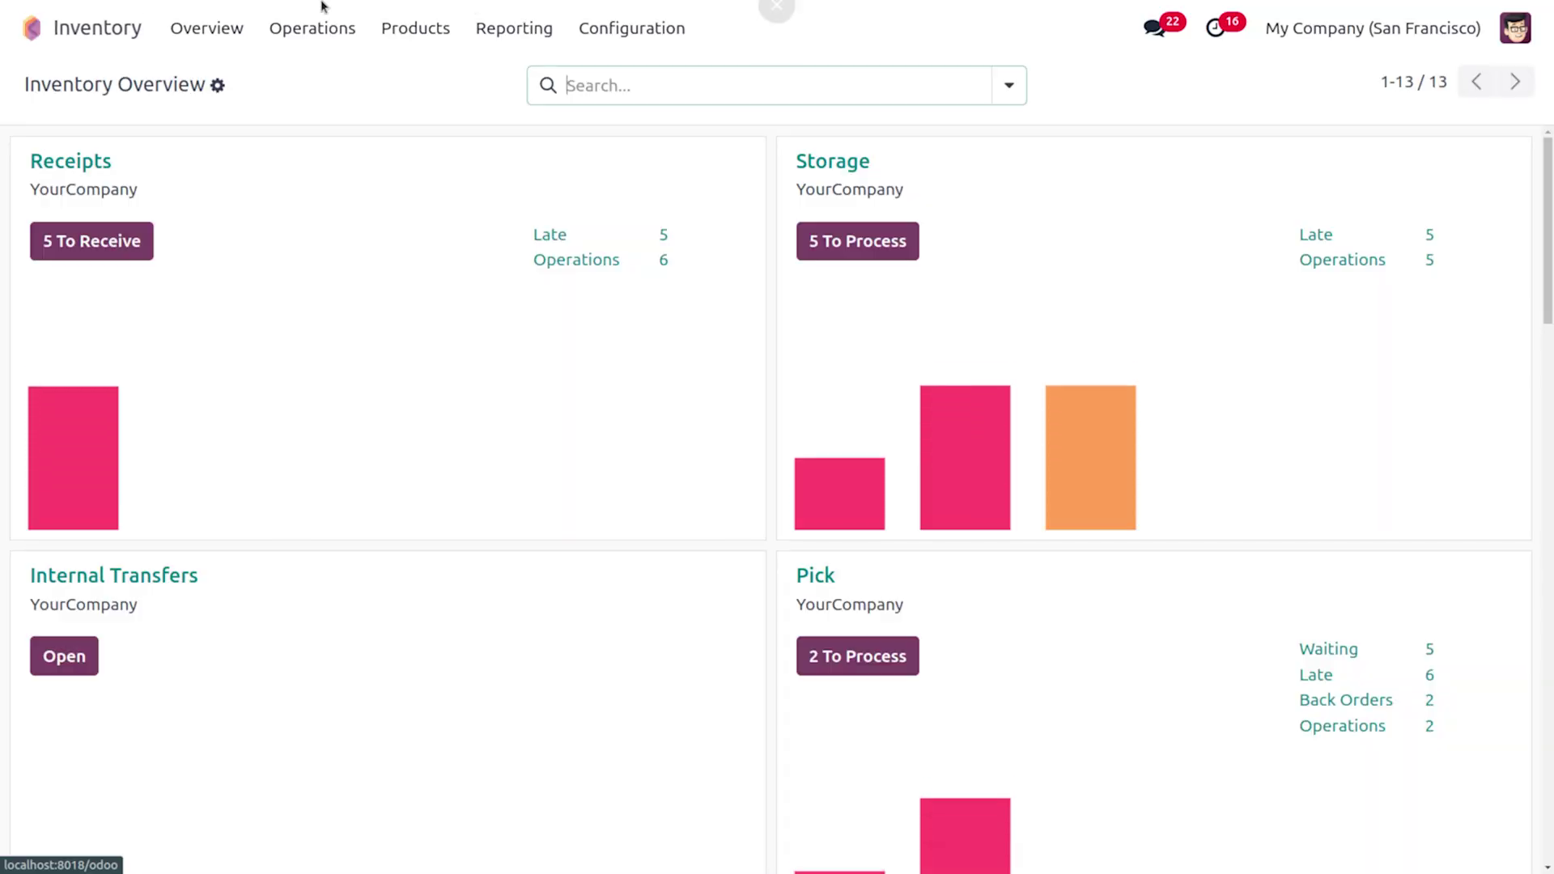
{"action": "left_click", "coordinate": [669, 29]}
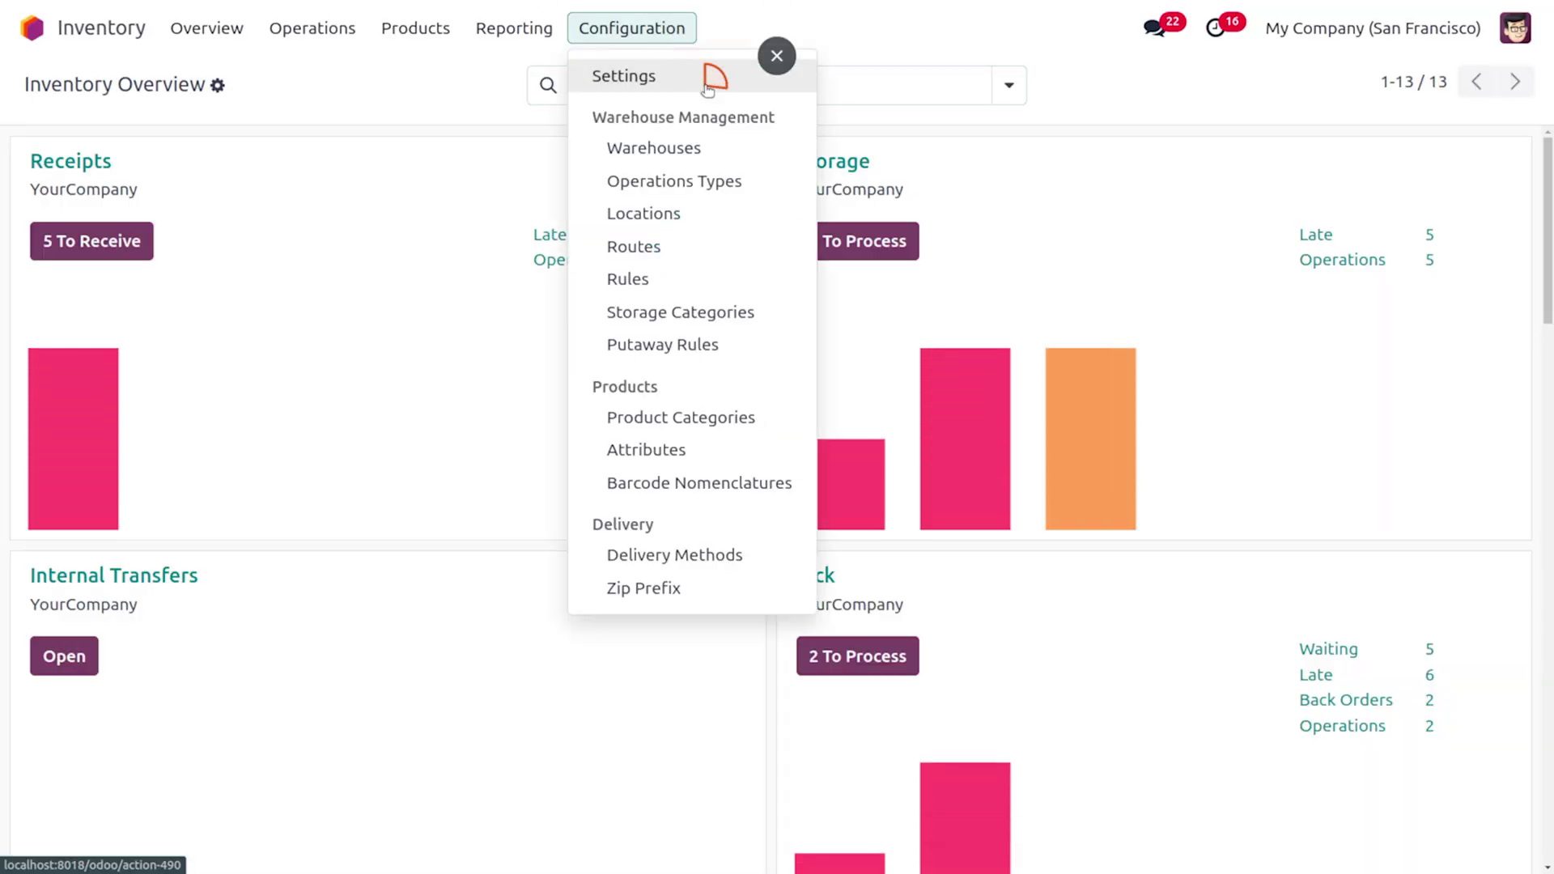
{"action": "left_click", "coordinate": [706, 81]}
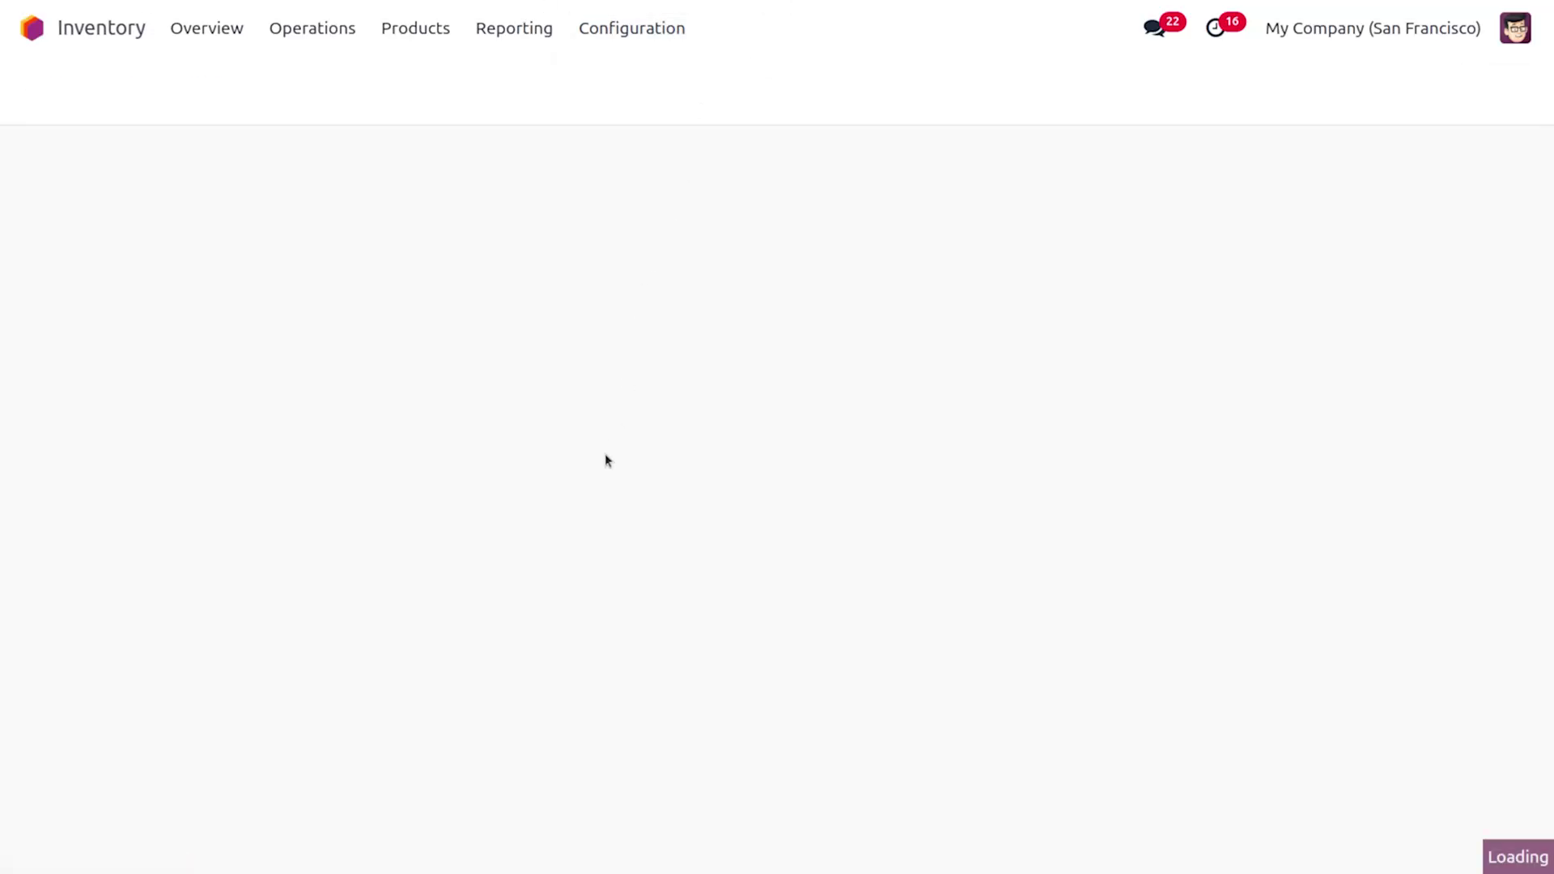
{"action": "scroll", "coordinate": [604, 460], "scroll_direction": "down", "scroll_amount": 15}
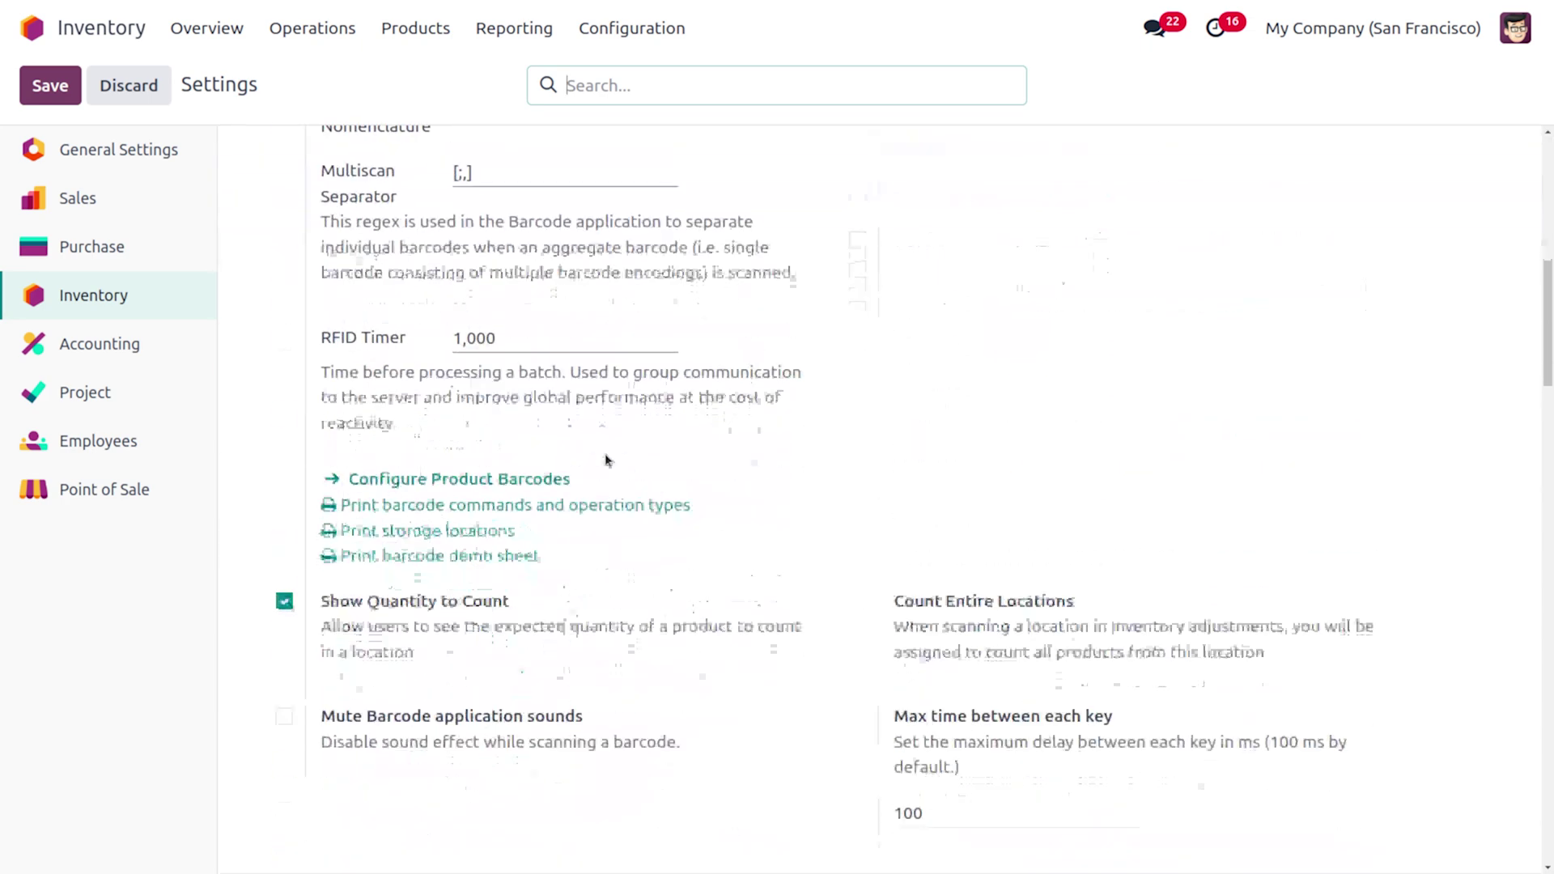
{"action": "scroll", "coordinate": [606, 459], "scroll_direction": "down", "scroll_amount": 15}
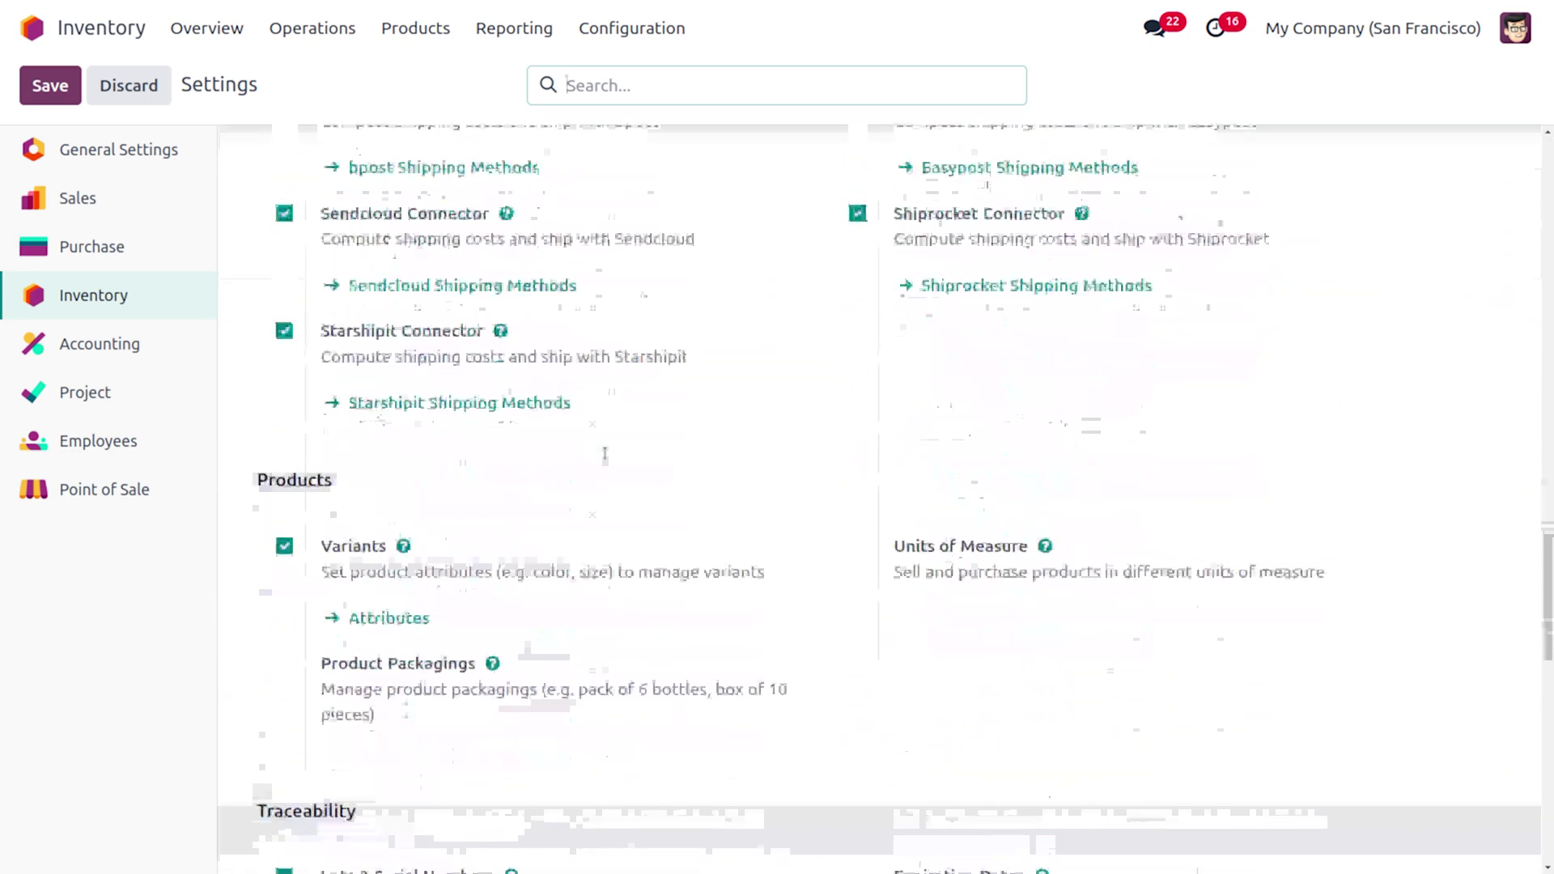
{"action": "scroll", "coordinate": [606, 460], "scroll_direction": "down", "scroll_amount": 8}
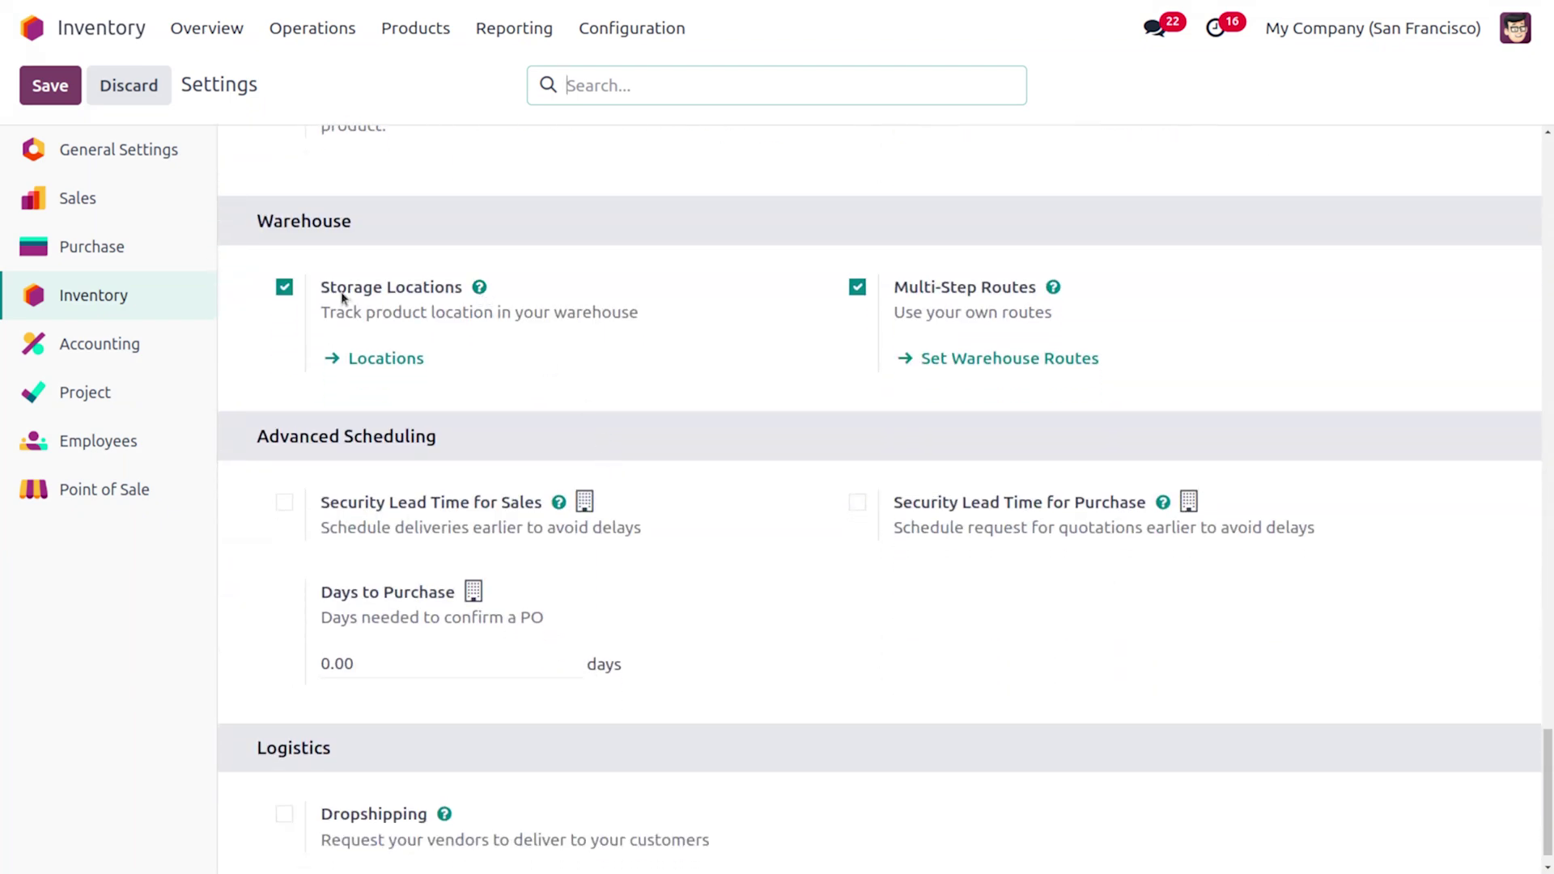
{"action": "mouse_move", "coordinate": [455, 349]}
{"action": "left_click", "coordinate": [610, 31]}
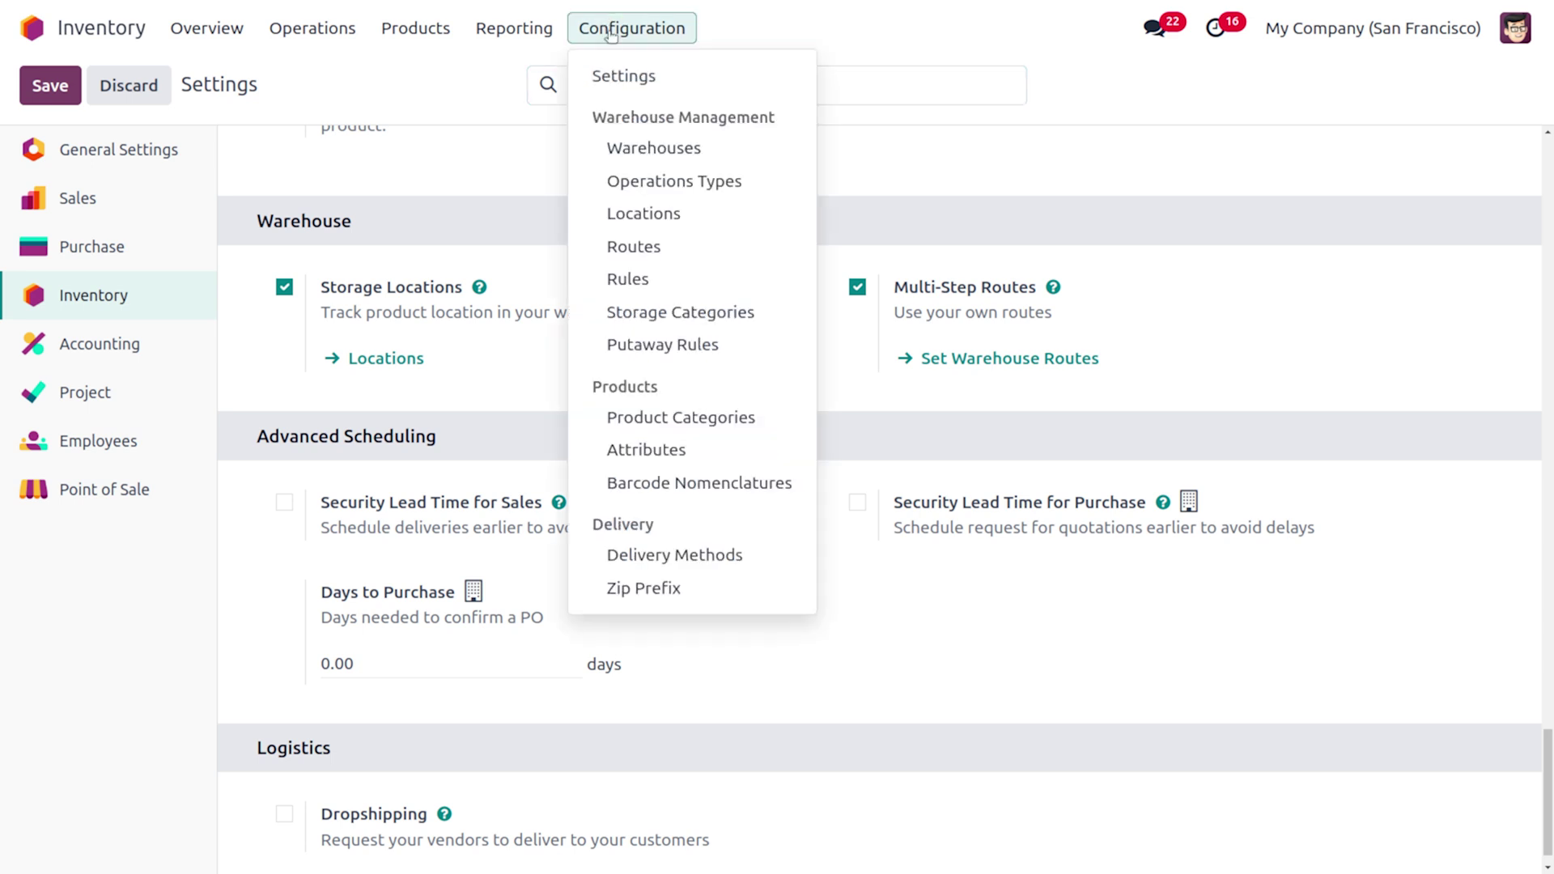
Open the WH/Stock location and check its removal strategy is First In First Out (FIFO).
{"action": "left_click", "coordinate": [690, 214]}
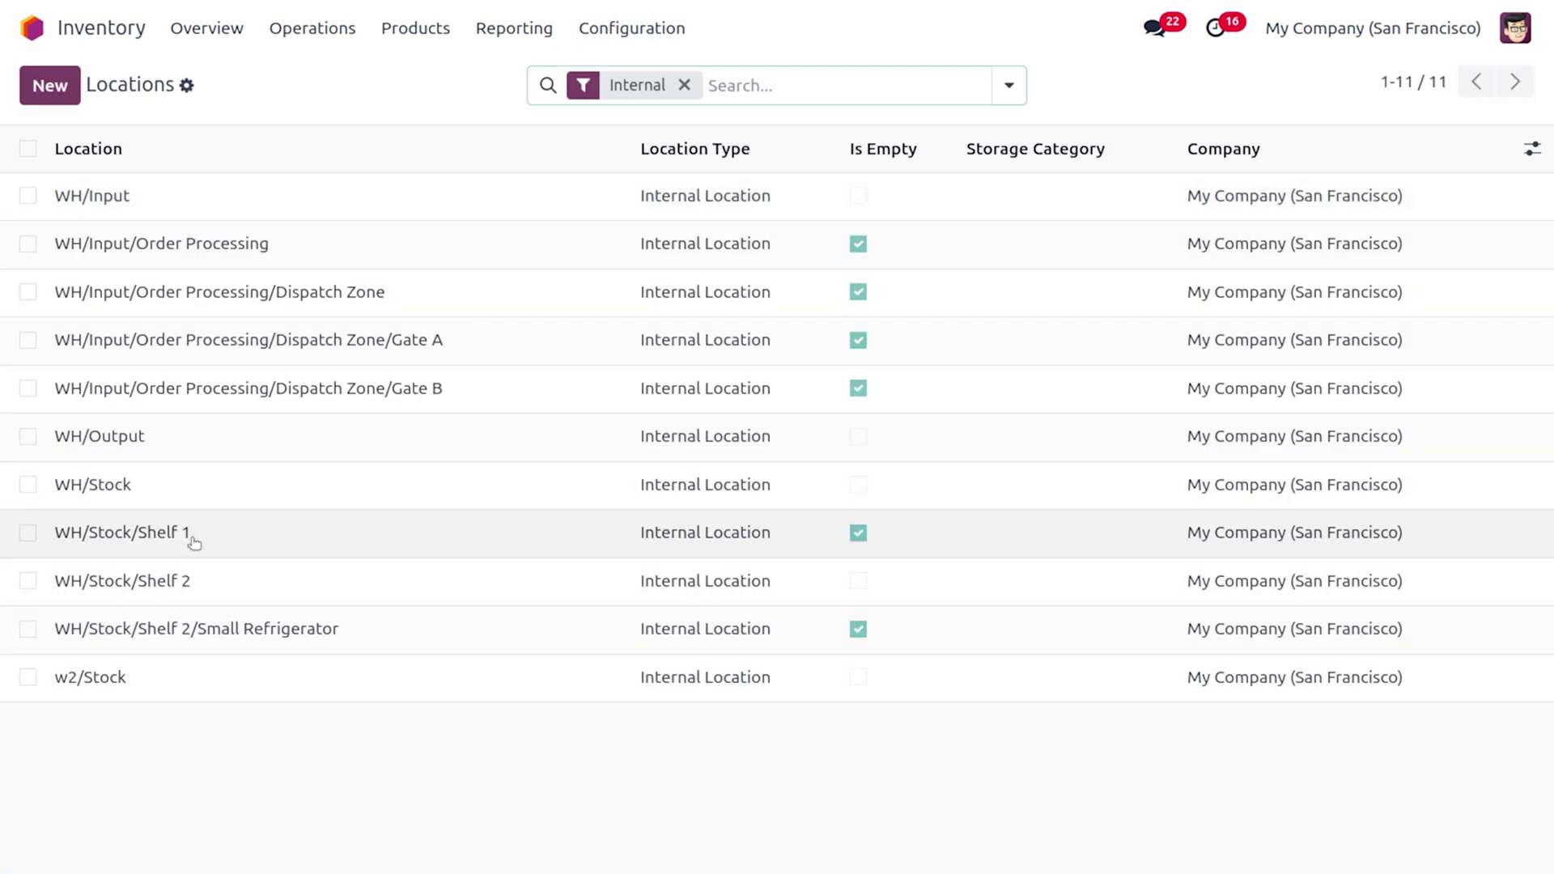
{"action": "left_click", "coordinate": [180, 484]}
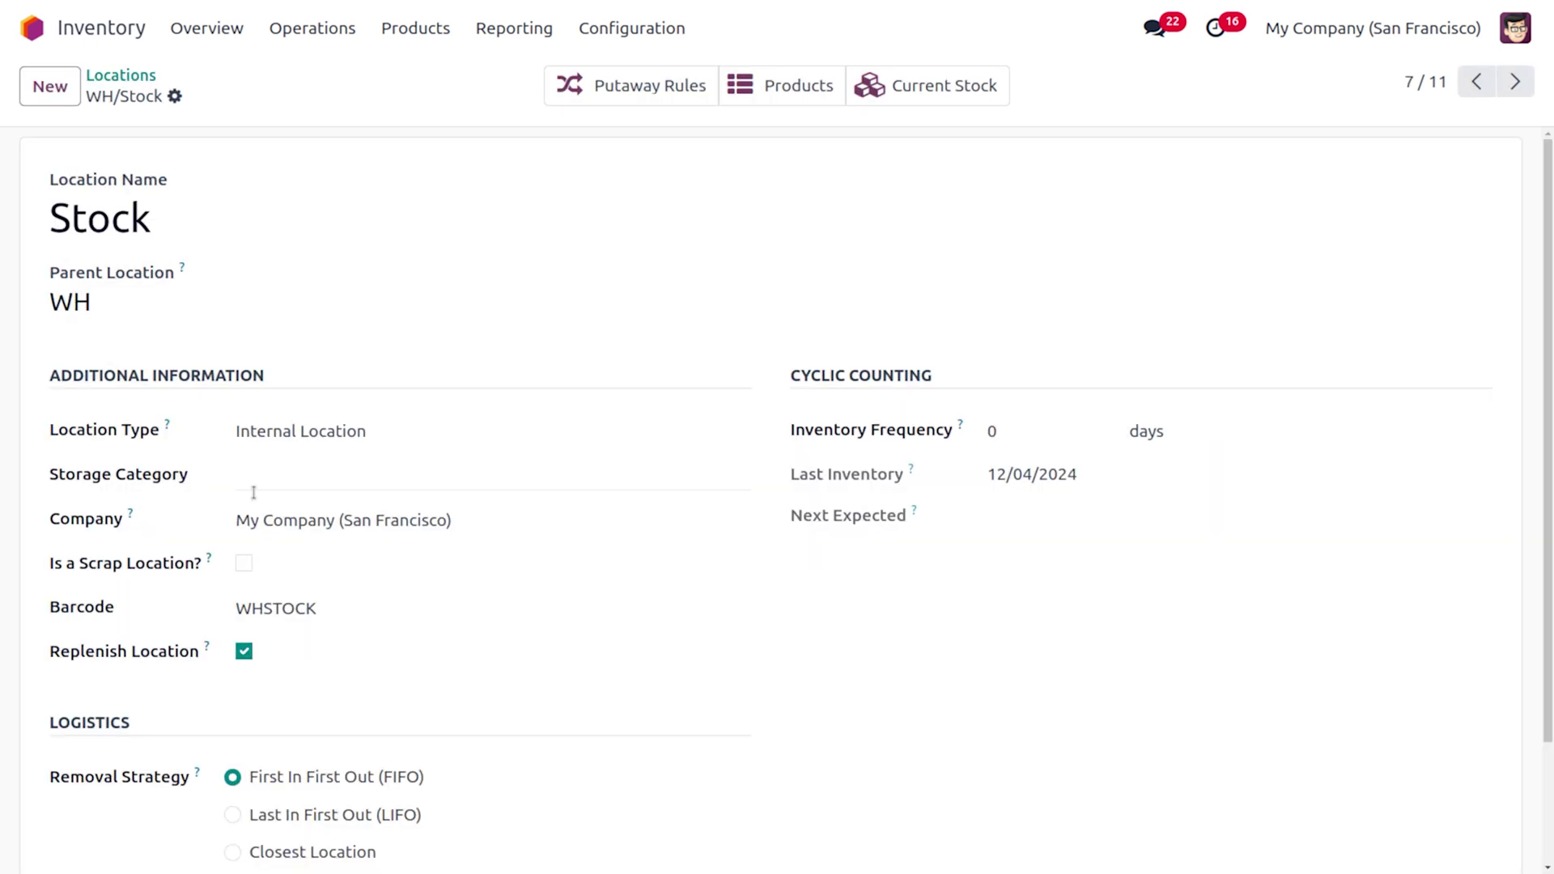
{"action": "scroll", "coordinate": [510, 564], "scroll_direction": "down", "scroll_amount": 2}
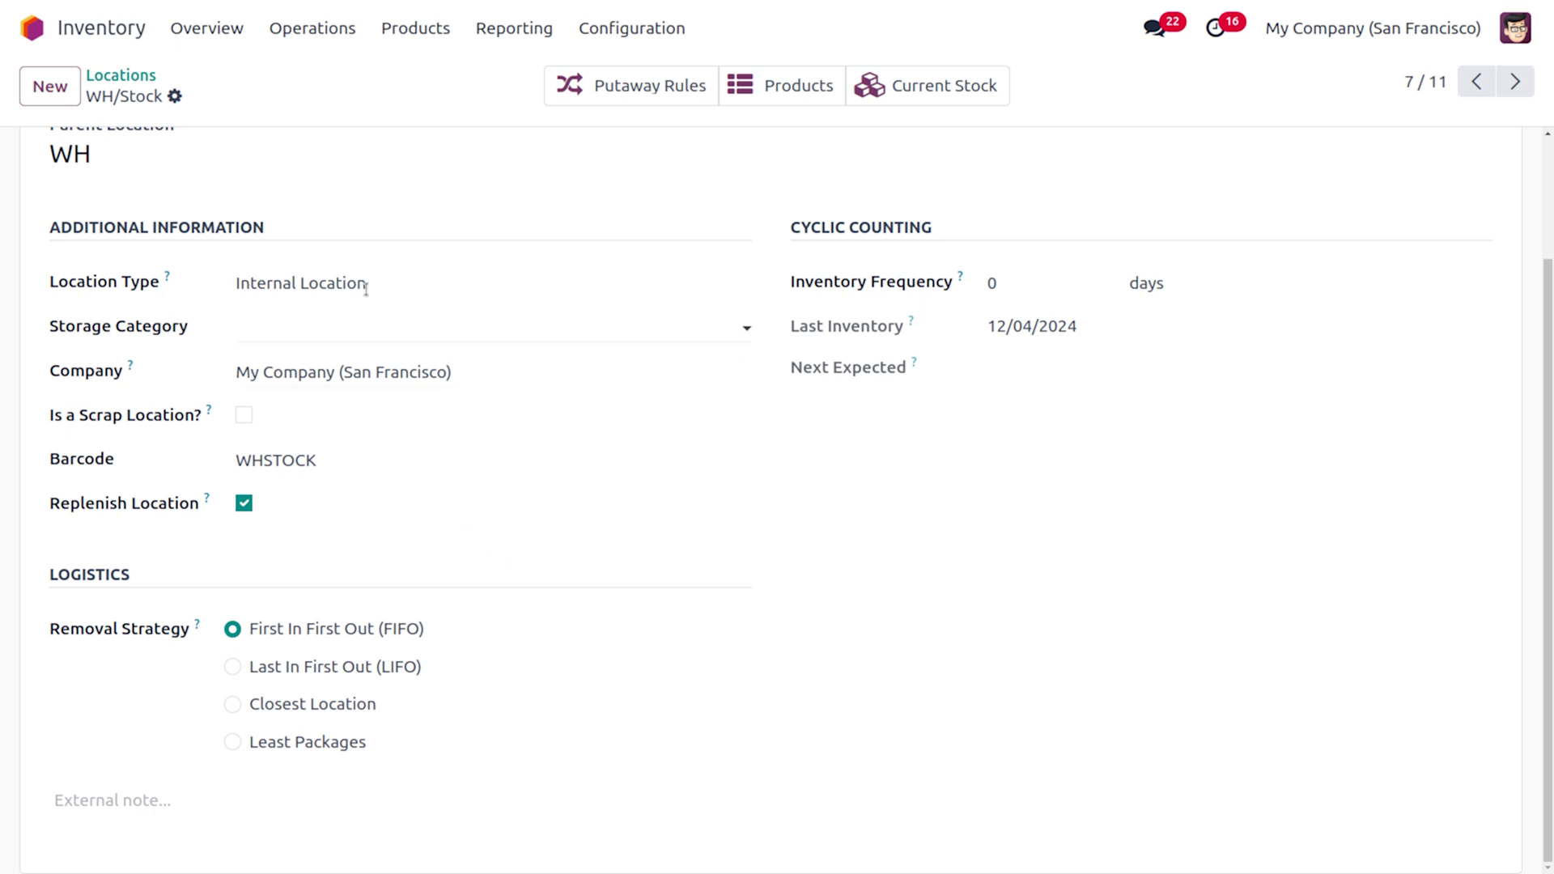
Check the Bottle's product category All forces FIFO removal, then view its on-hand lots B01–B05.
{"action": "left_click", "coordinate": [414, 31]}
{"action": "left_click", "coordinate": [445, 83]}
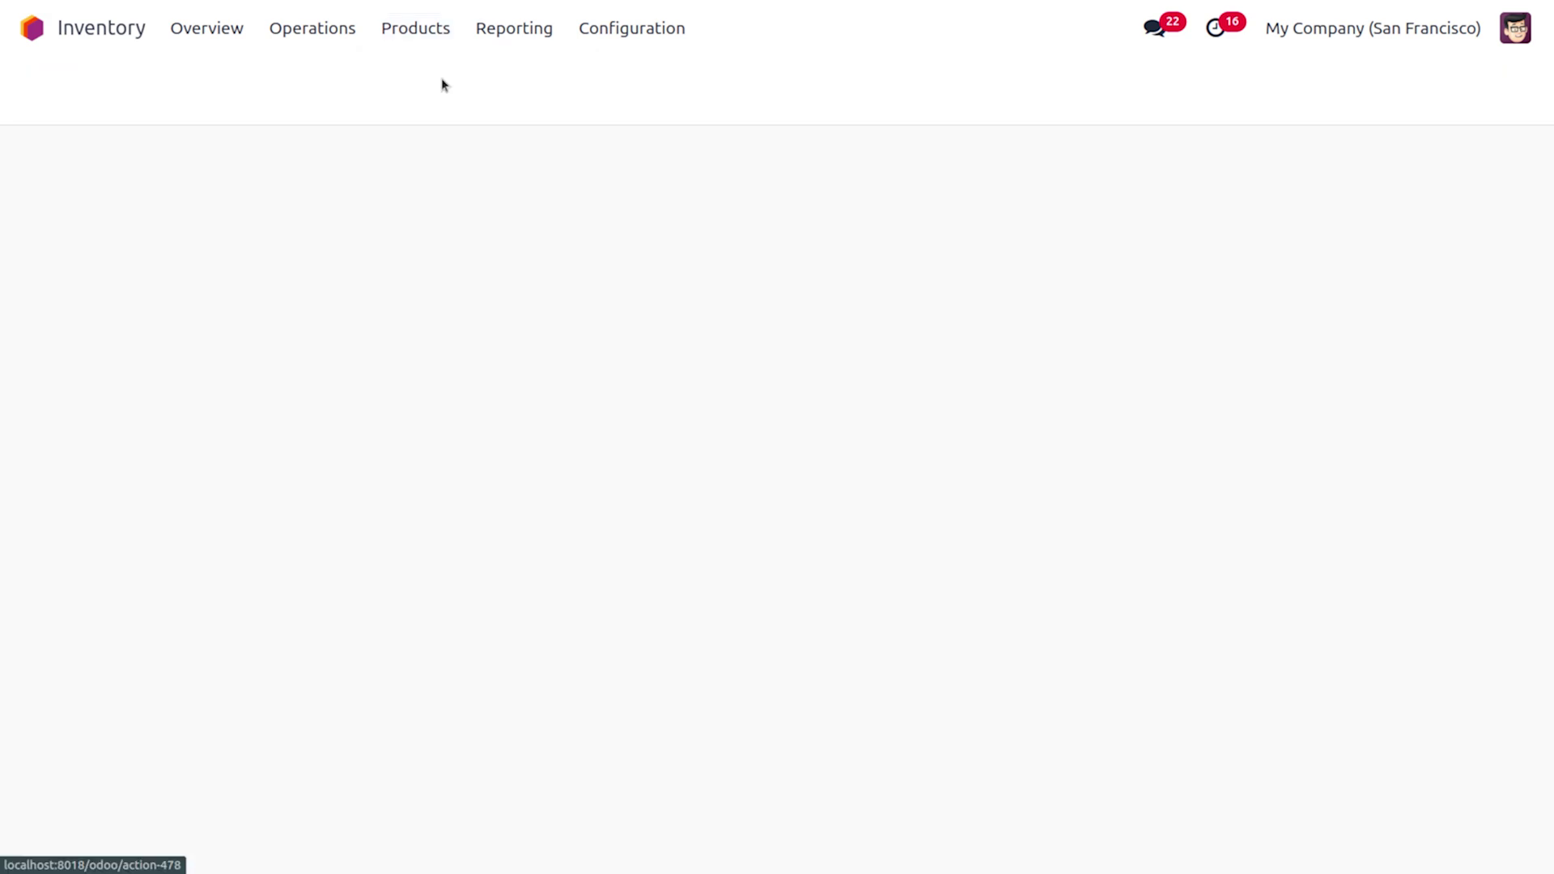
{"action": "left_click", "coordinate": [256, 177]}
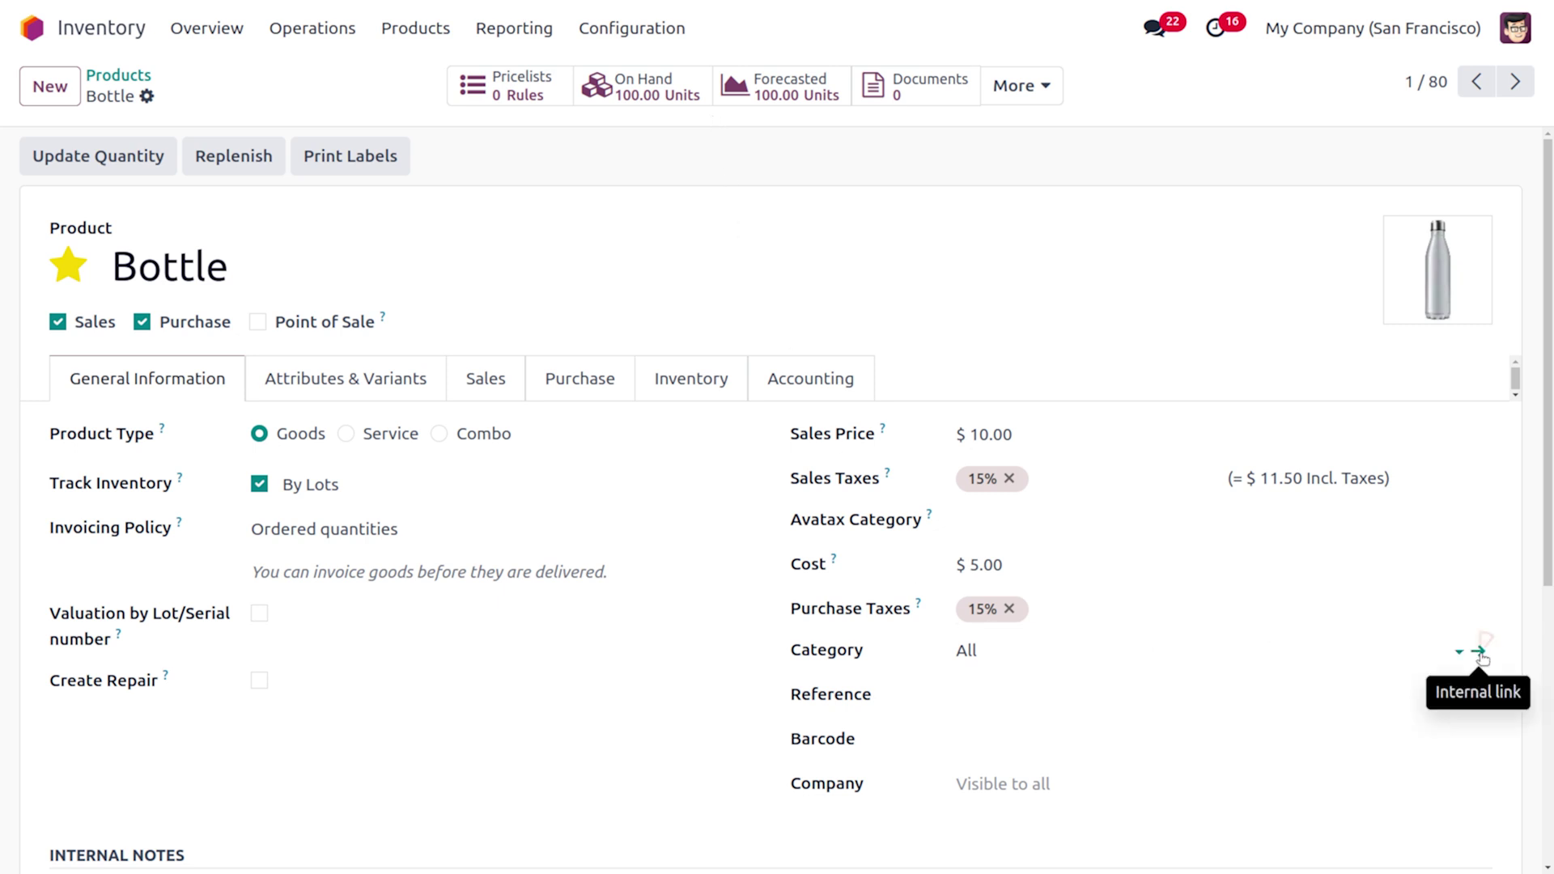
{"action": "left_click", "coordinate": [1481, 654]}
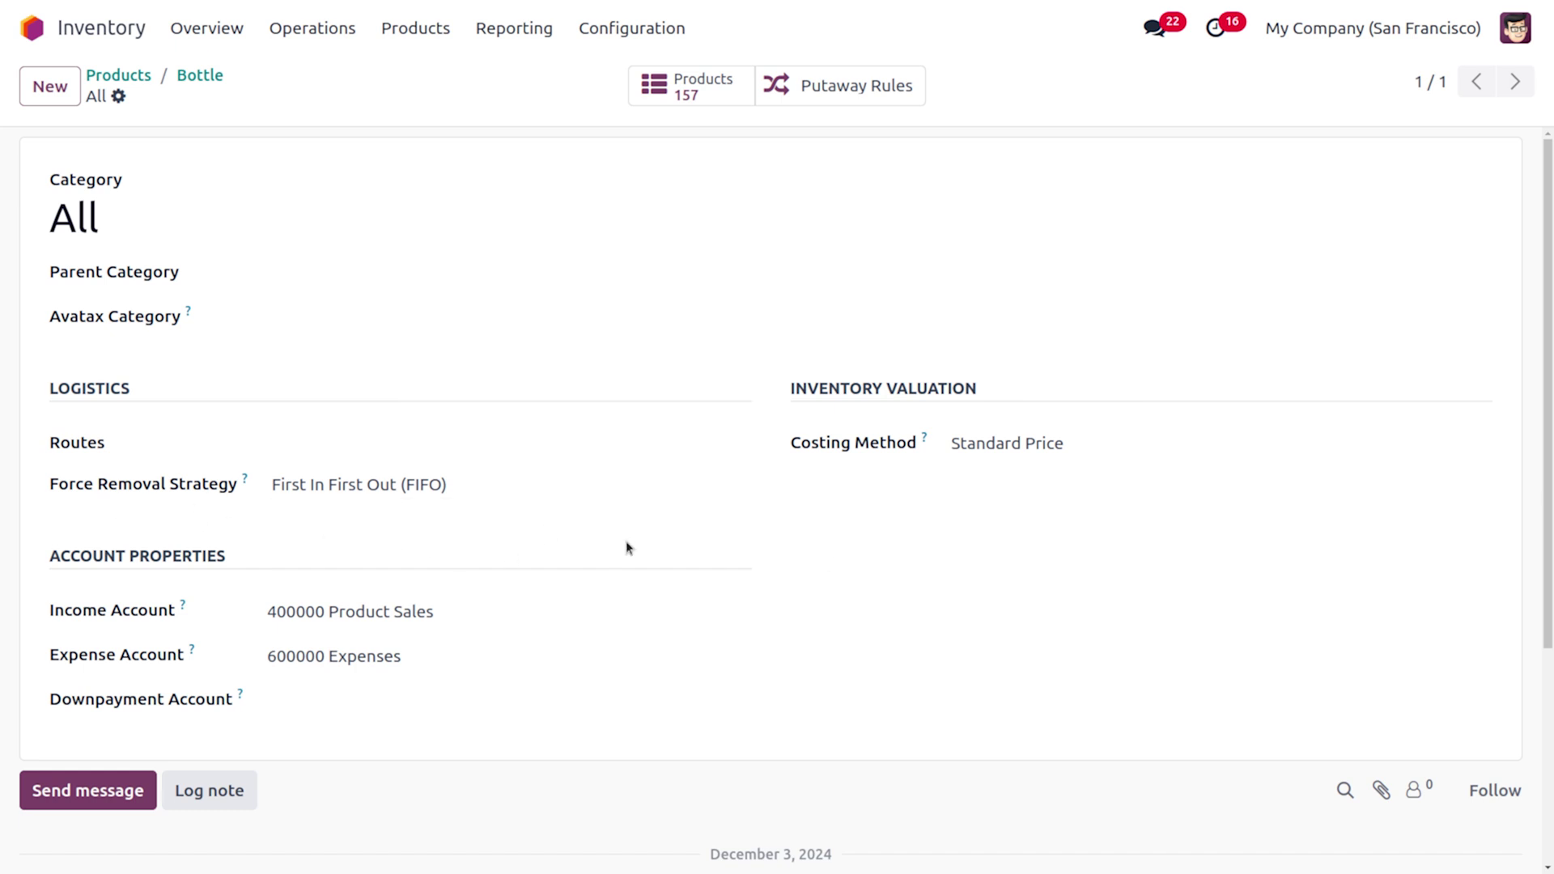
{"action": "left_click", "coordinate": [187, 82]}
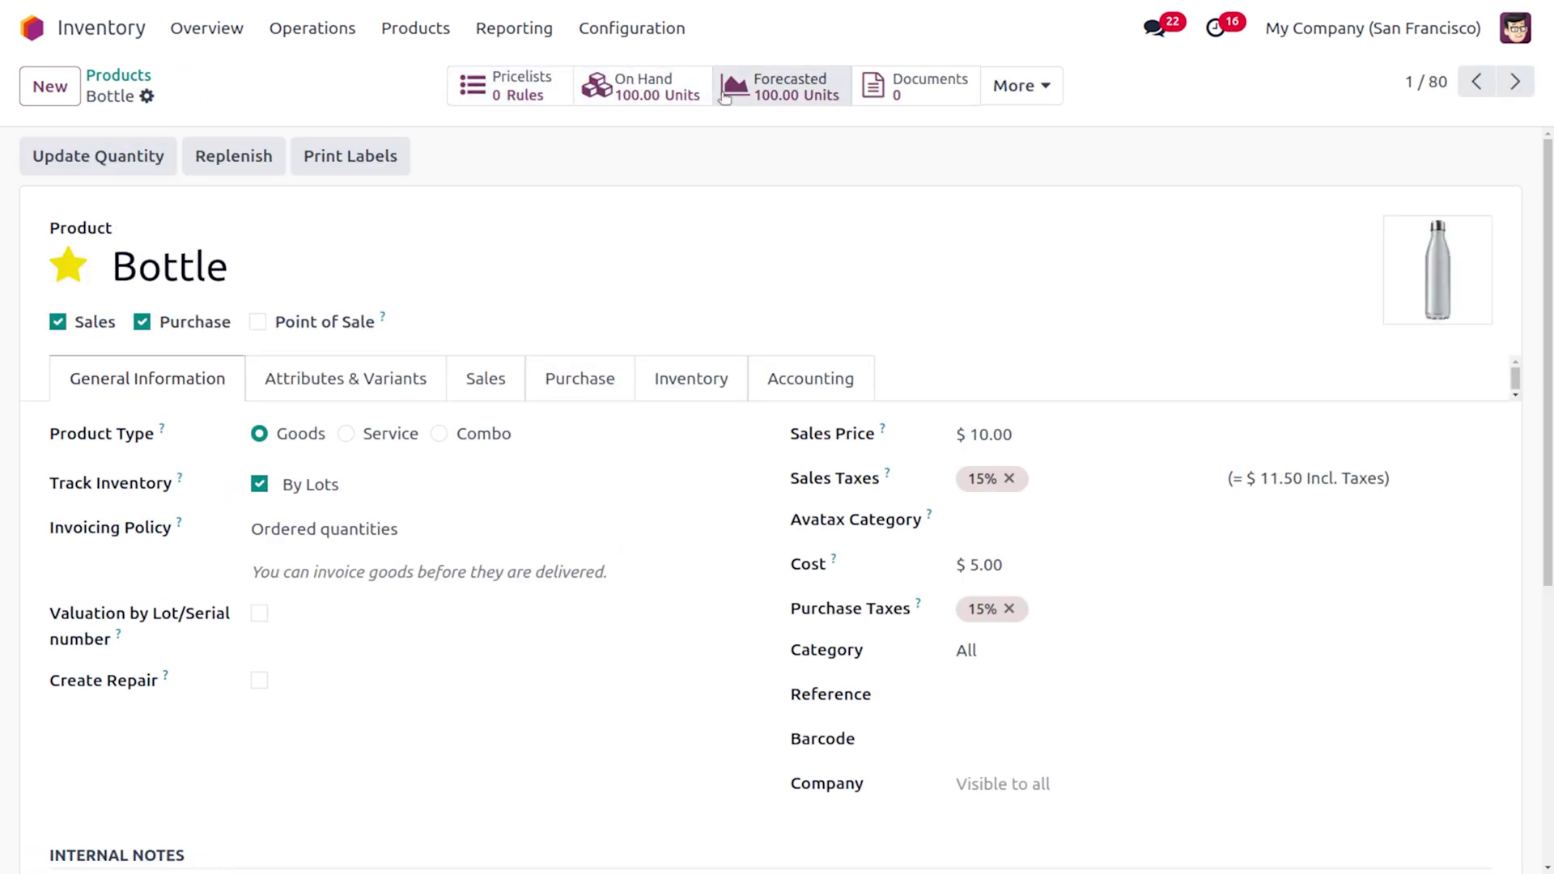
{"action": "left_click", "coordinate": [98, 155]}
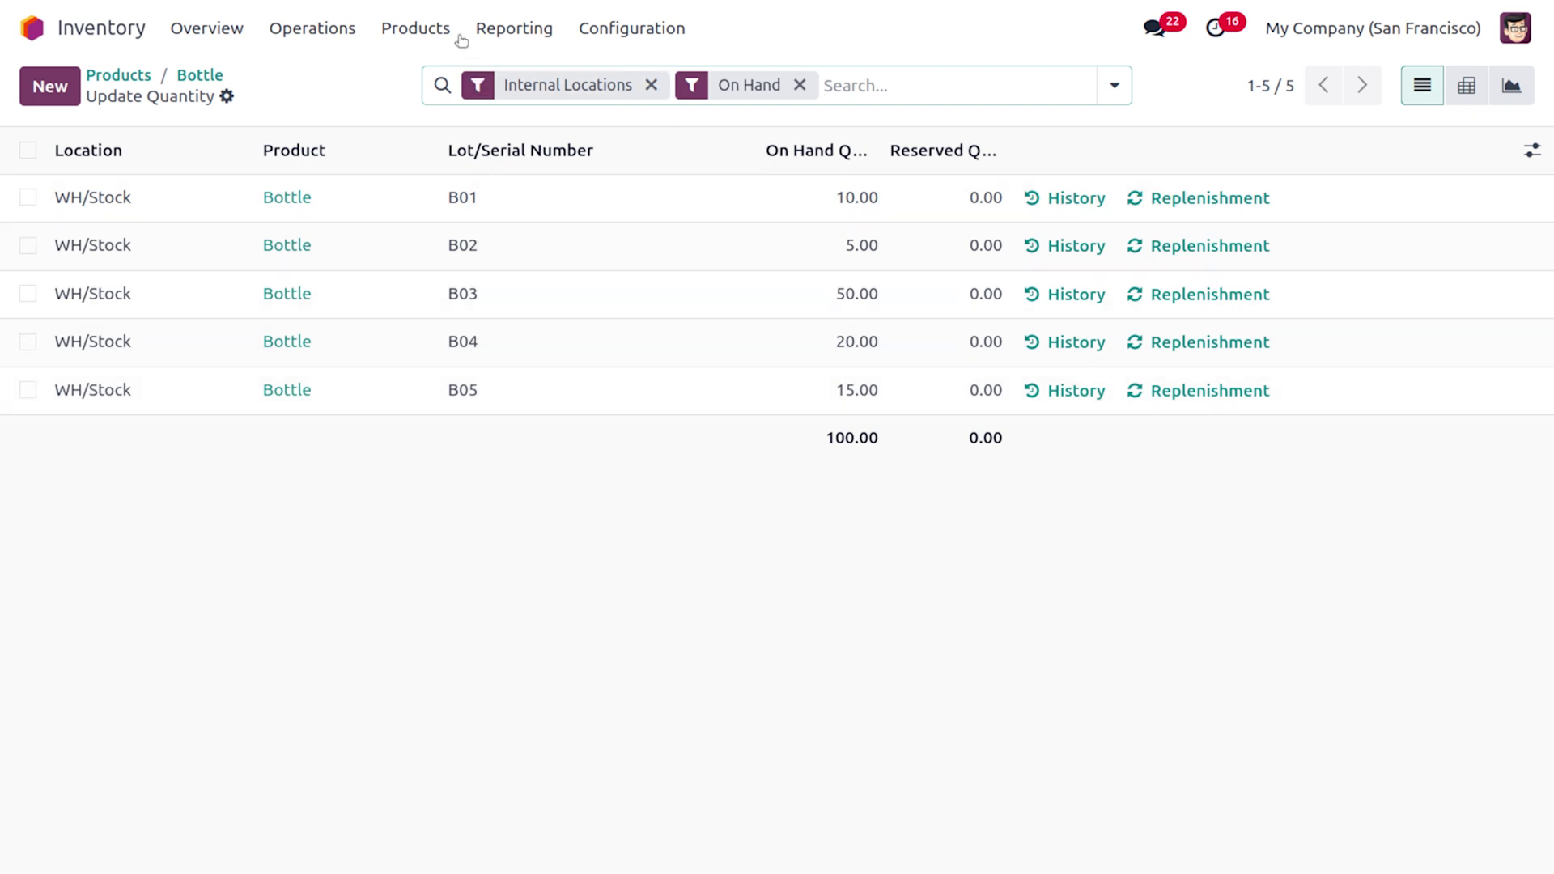
{"action": "left_click", "coordinate": [488, 36]}
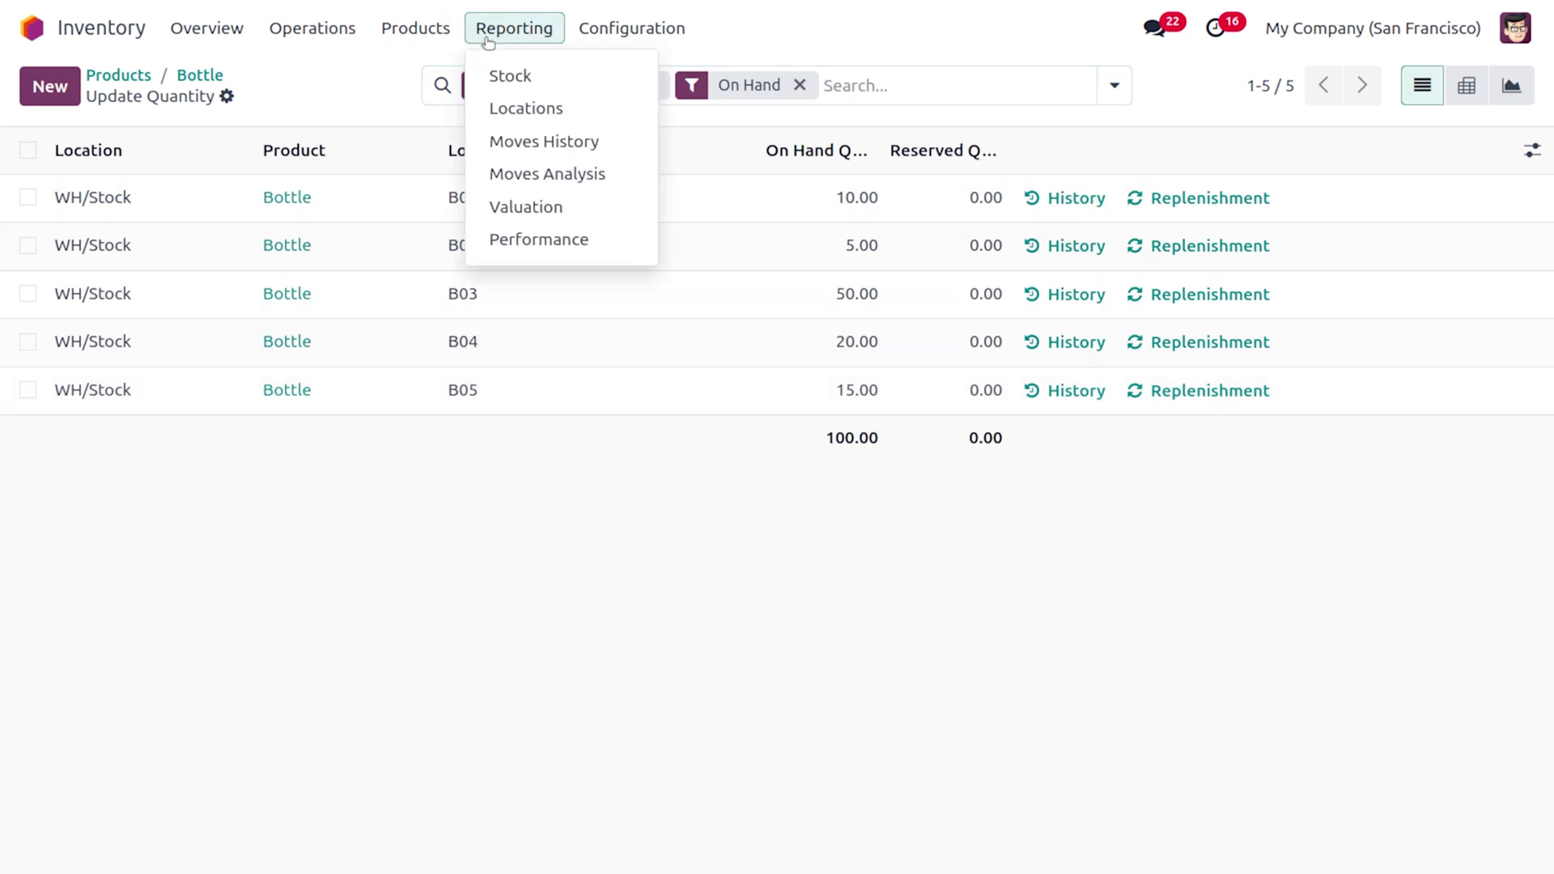
Show the Locations report with Bottle lots B01–B05 holding 10, 5, 50, 20 and 15 units.
{"action": "left_click", "coordinate": [569, 118]}
{"action": "scroll", "coordinate": [608, 574], "scroll_direction": "down", "scroll_amount": 10}
{"action": "scroll", "coordinate": [607, 574], "scroll_direction": "down", "scroll_amount": 5}
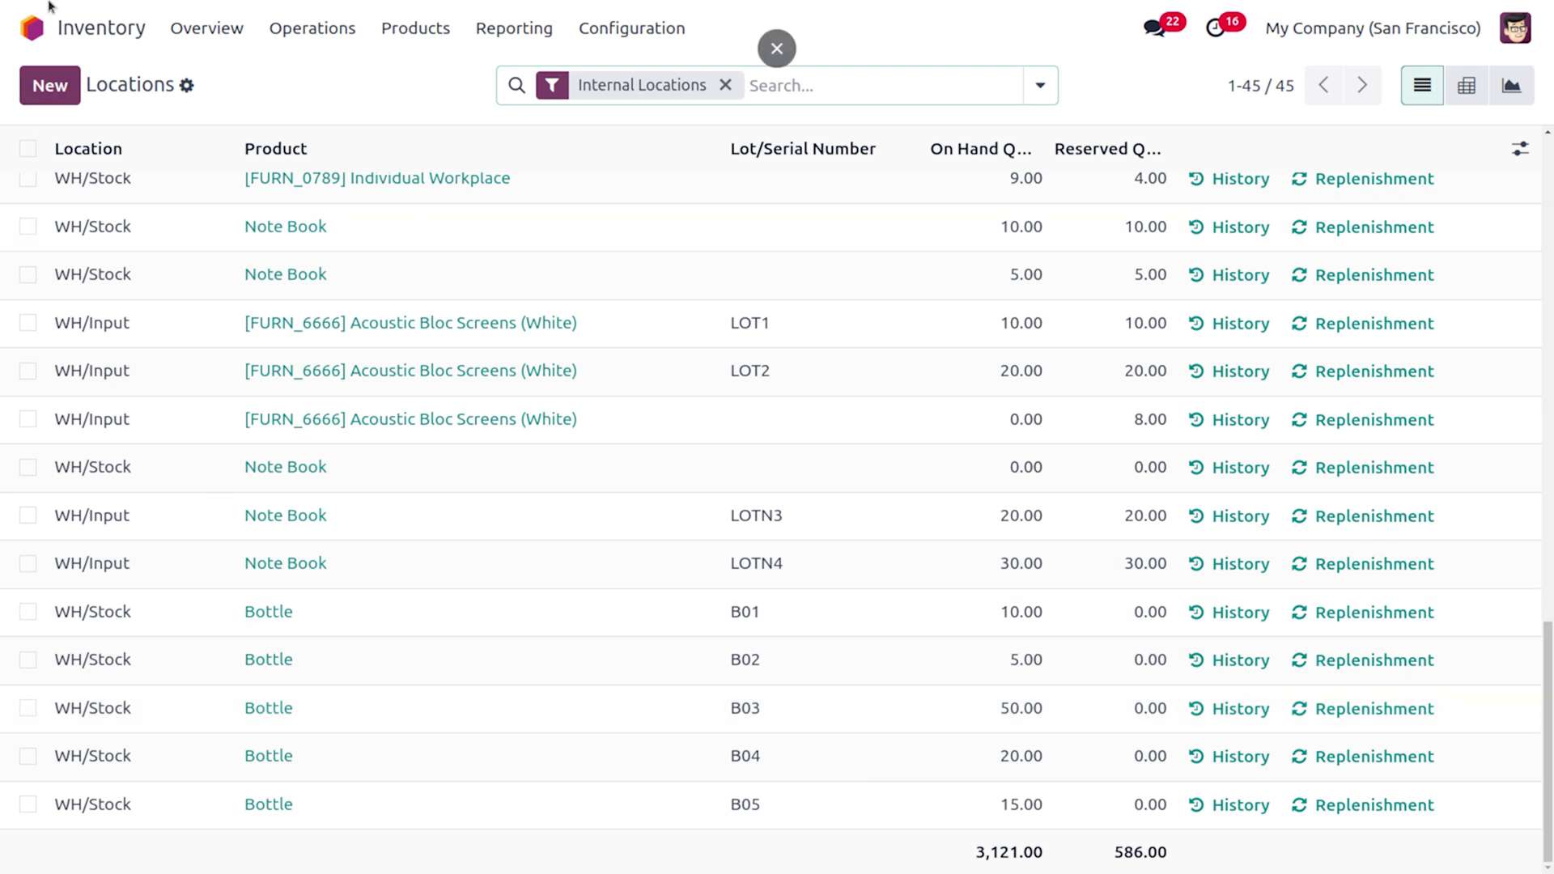
Start a new Sales quotation and accept the suggested customer.
{"action": "left_click", "coordinate": [37, 23]}
{"action": "type", "text": "SA"}
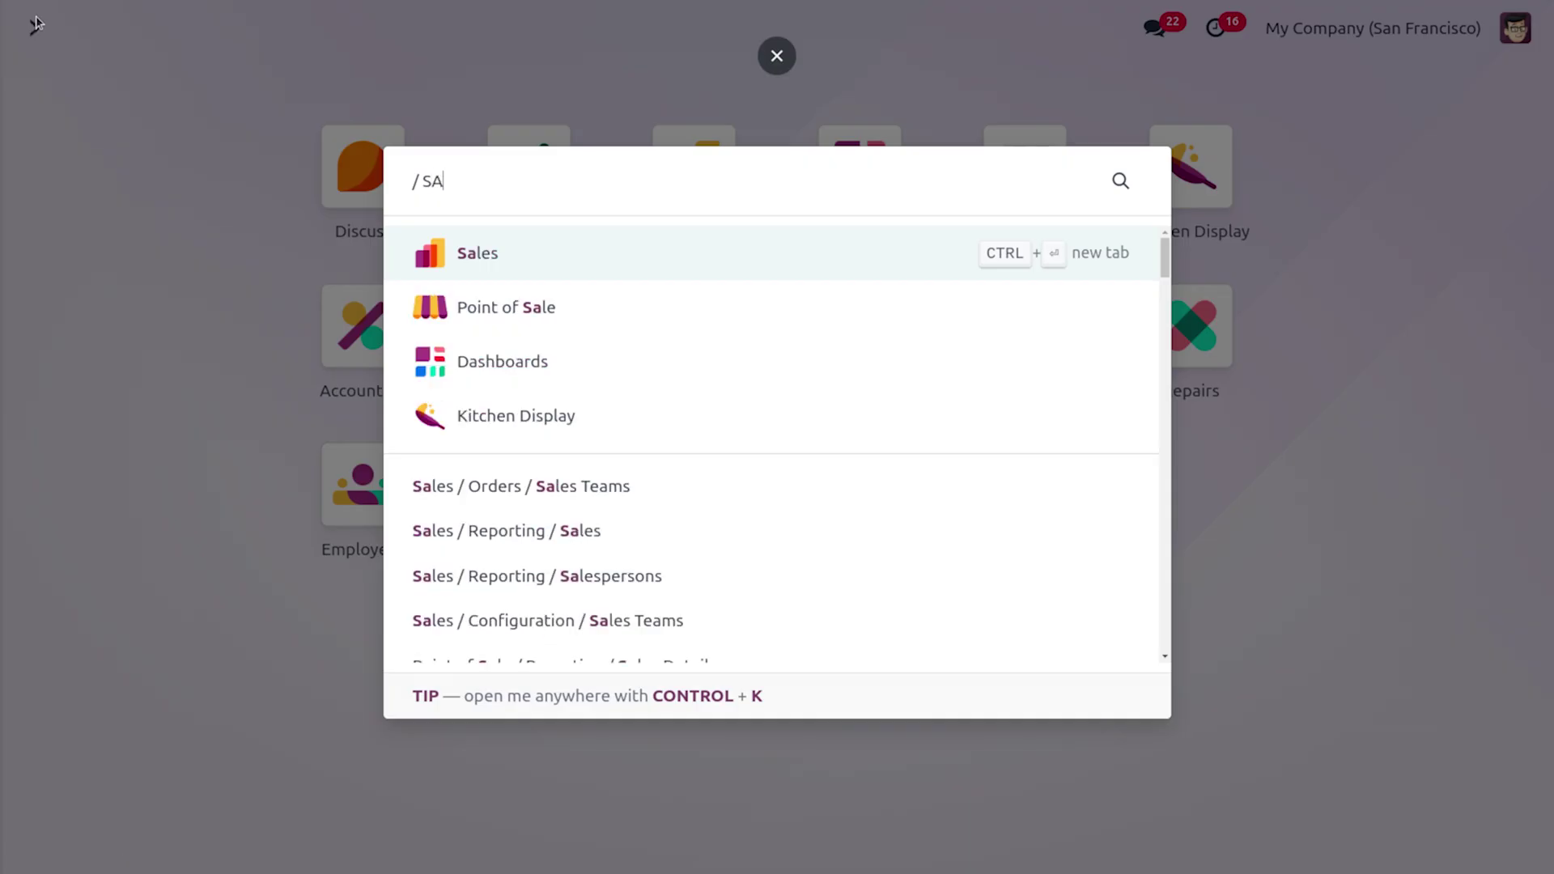
{"action": "key", "text": "Return"}
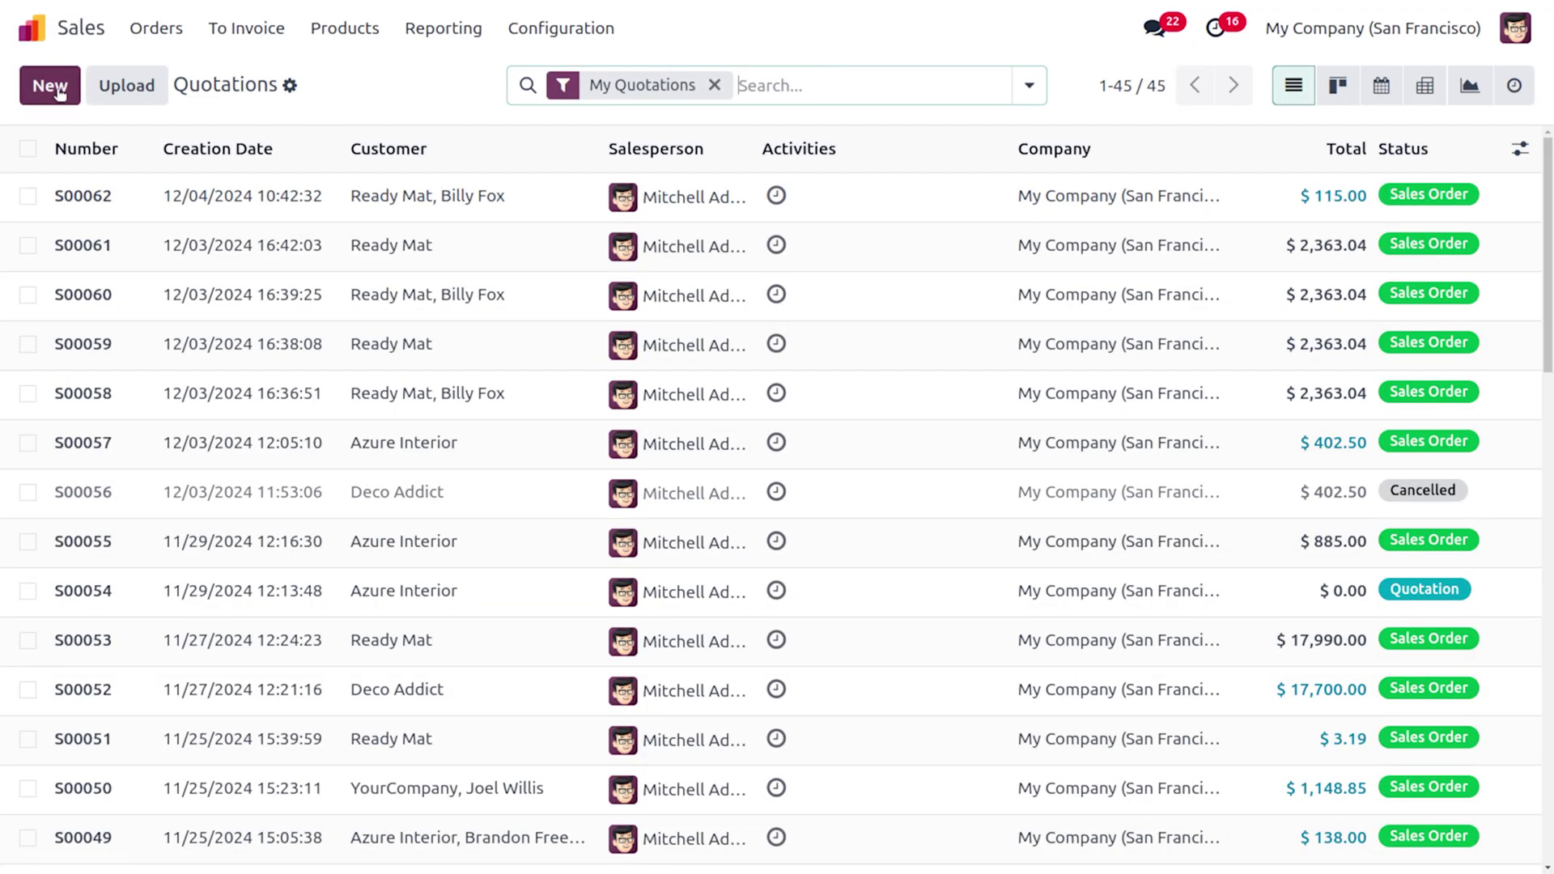
{"action": "left_click", "coordinate": [58, 91]}
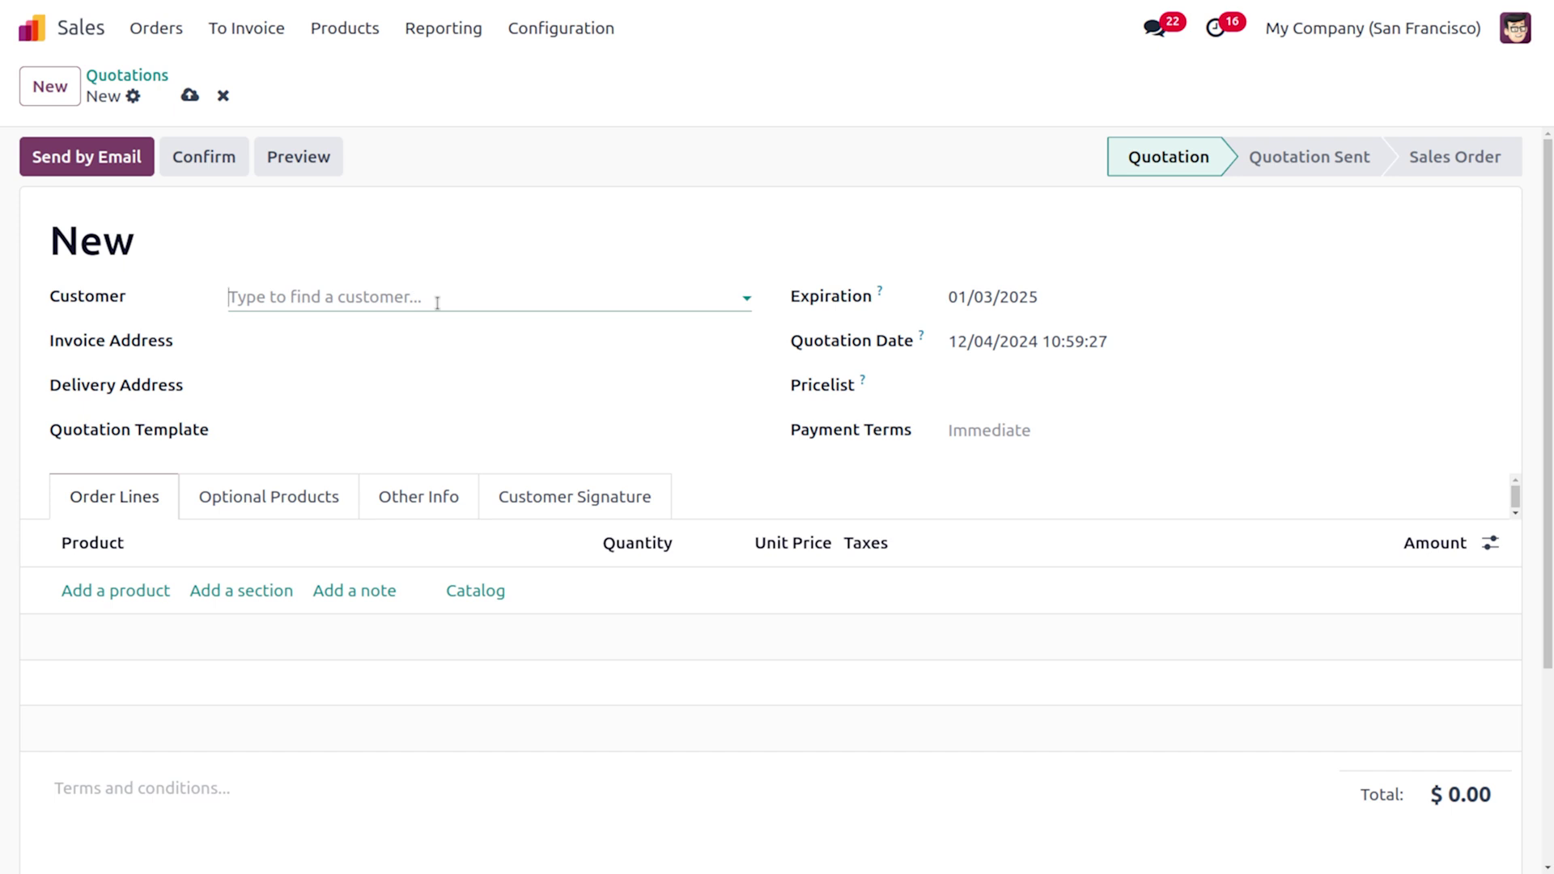
{"action": "left_click", "coordinate": [436, 303]}
{"action": "key", "text": "Escape"}
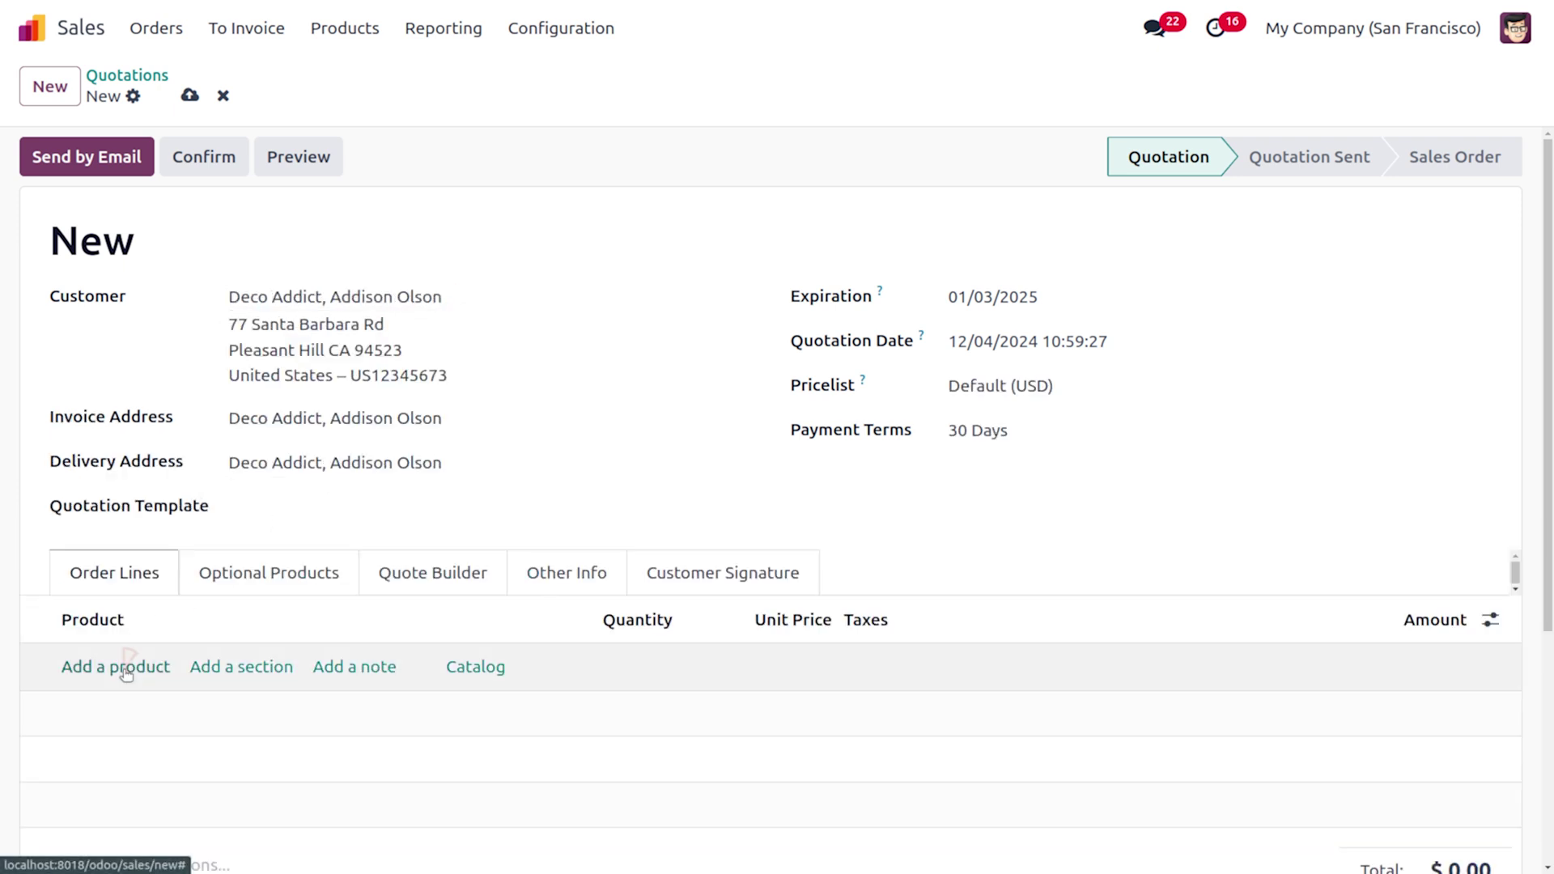
Add 45 Bottle to the order and confirm it as sales order S00063.
{"action": "left_click", "coordinate": [121, 666]}
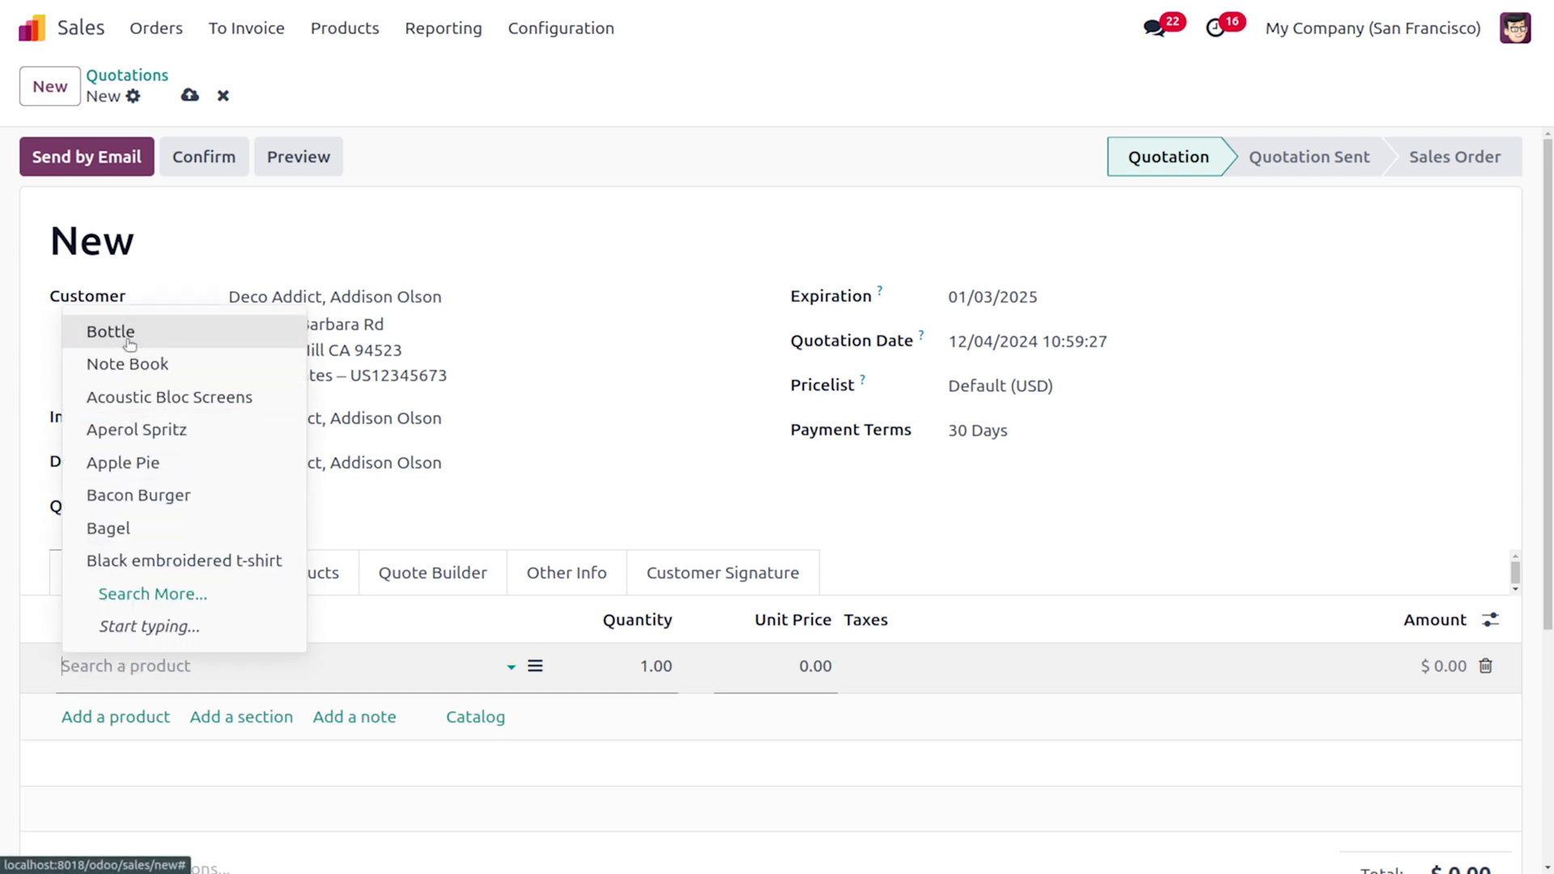
{"action": "left_click", "coordinate": [129, 345]}
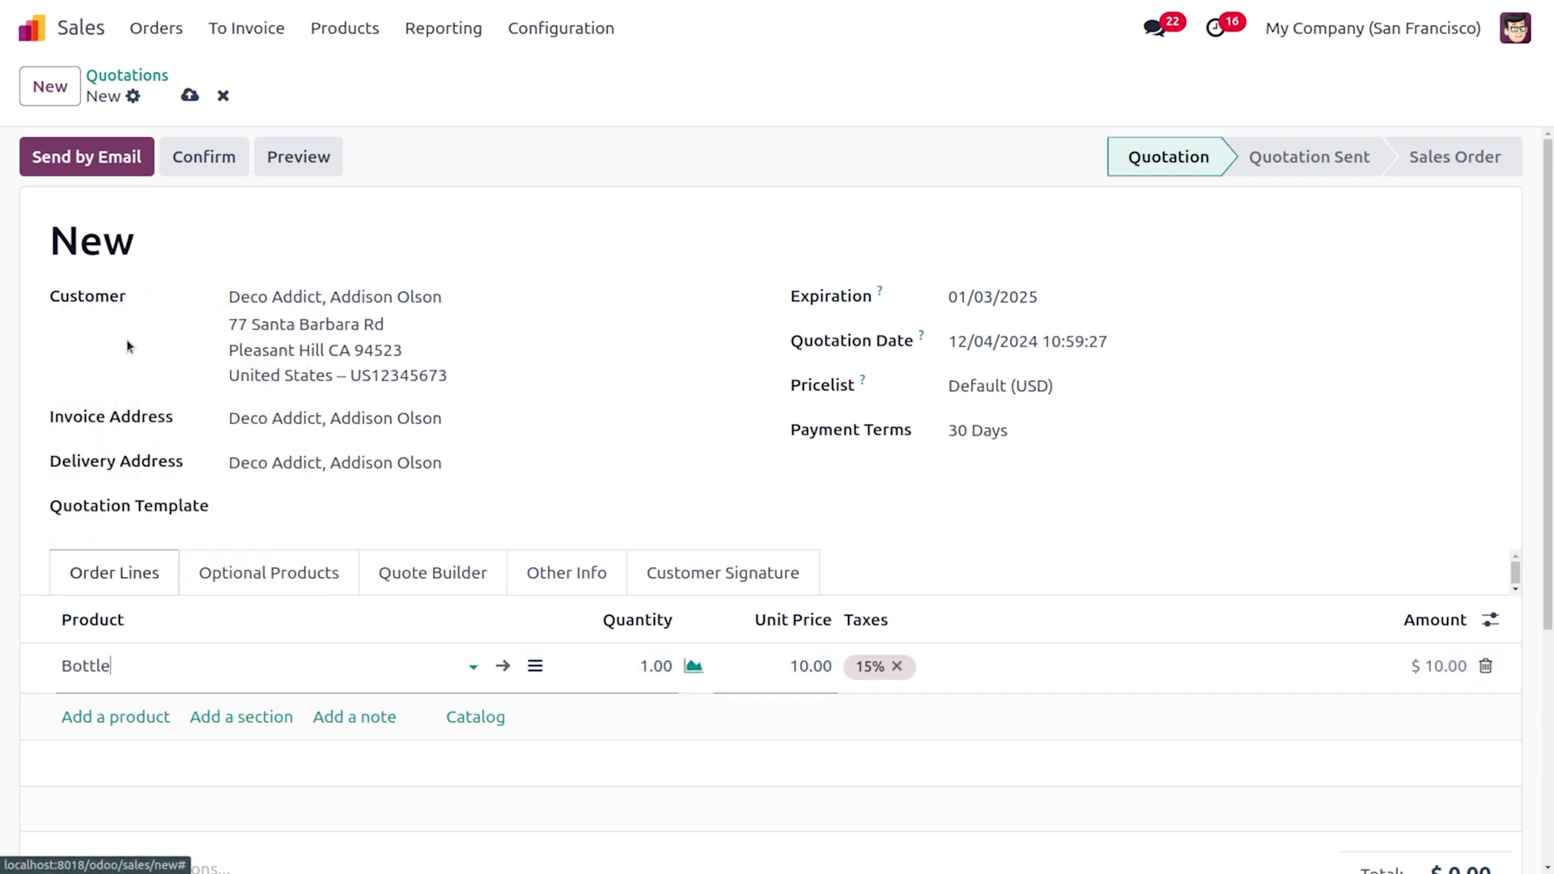
{"action": "left_click", "coordinate": [654, 663]}
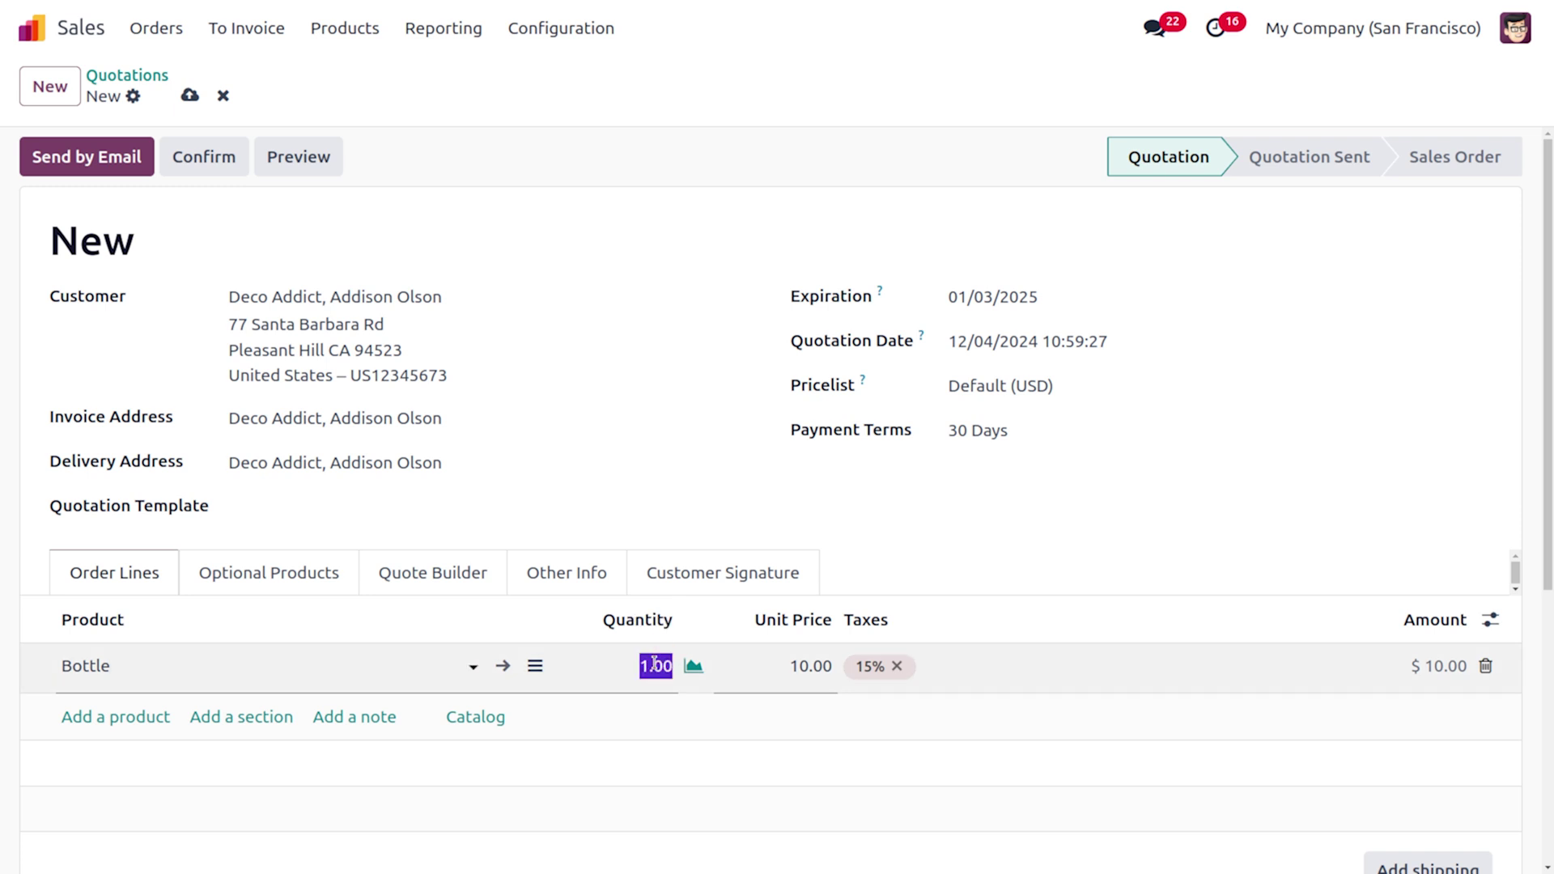
{"action": "type", "text": "45"}
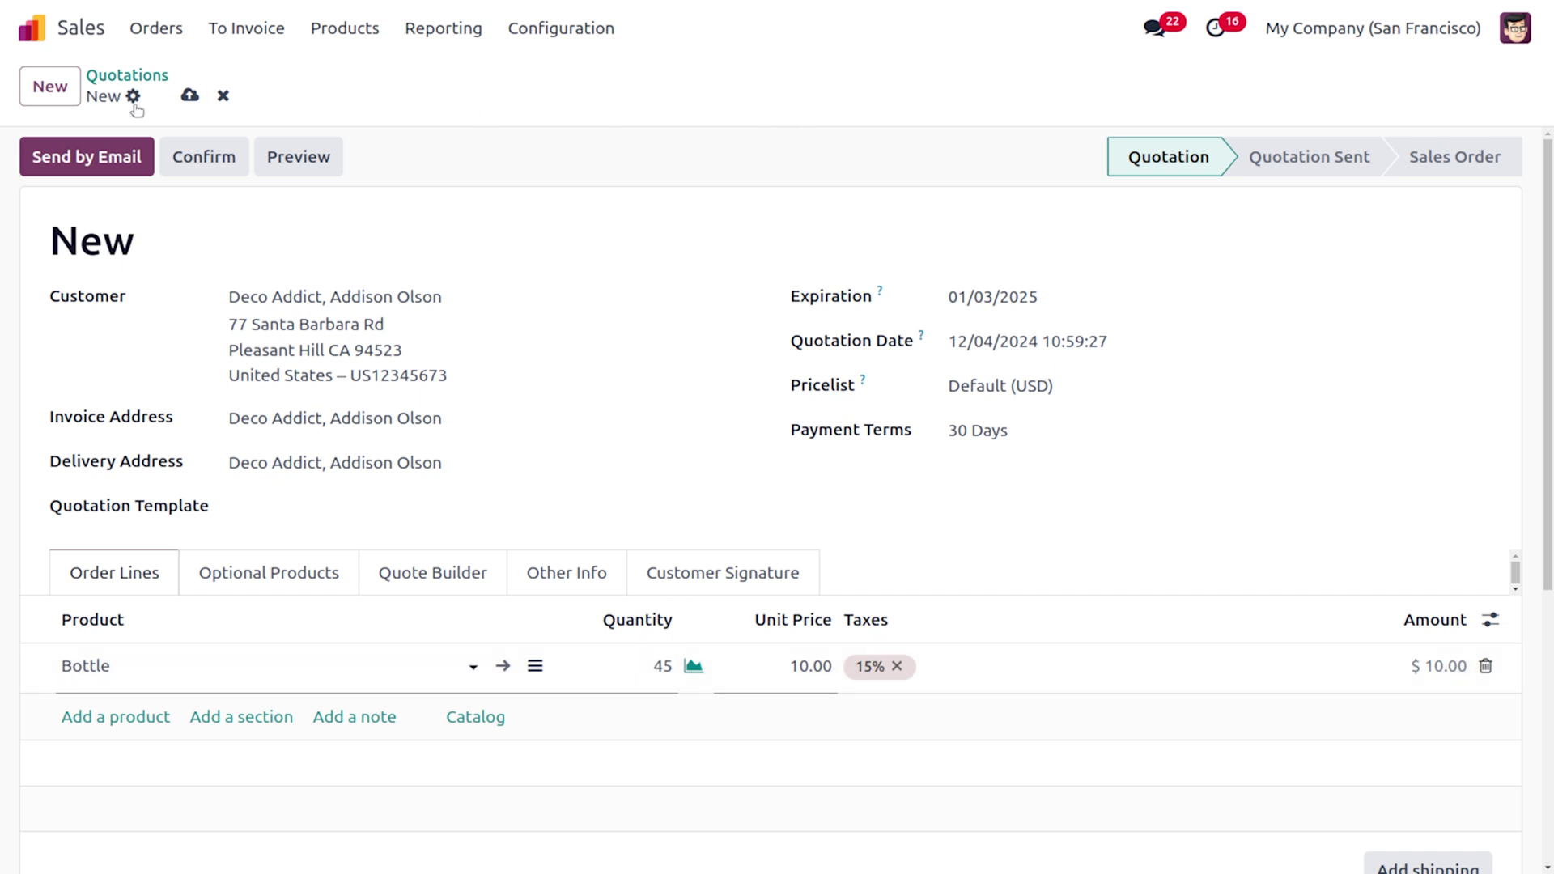
{"action": "left_click", "coordinate": [222, 156]}
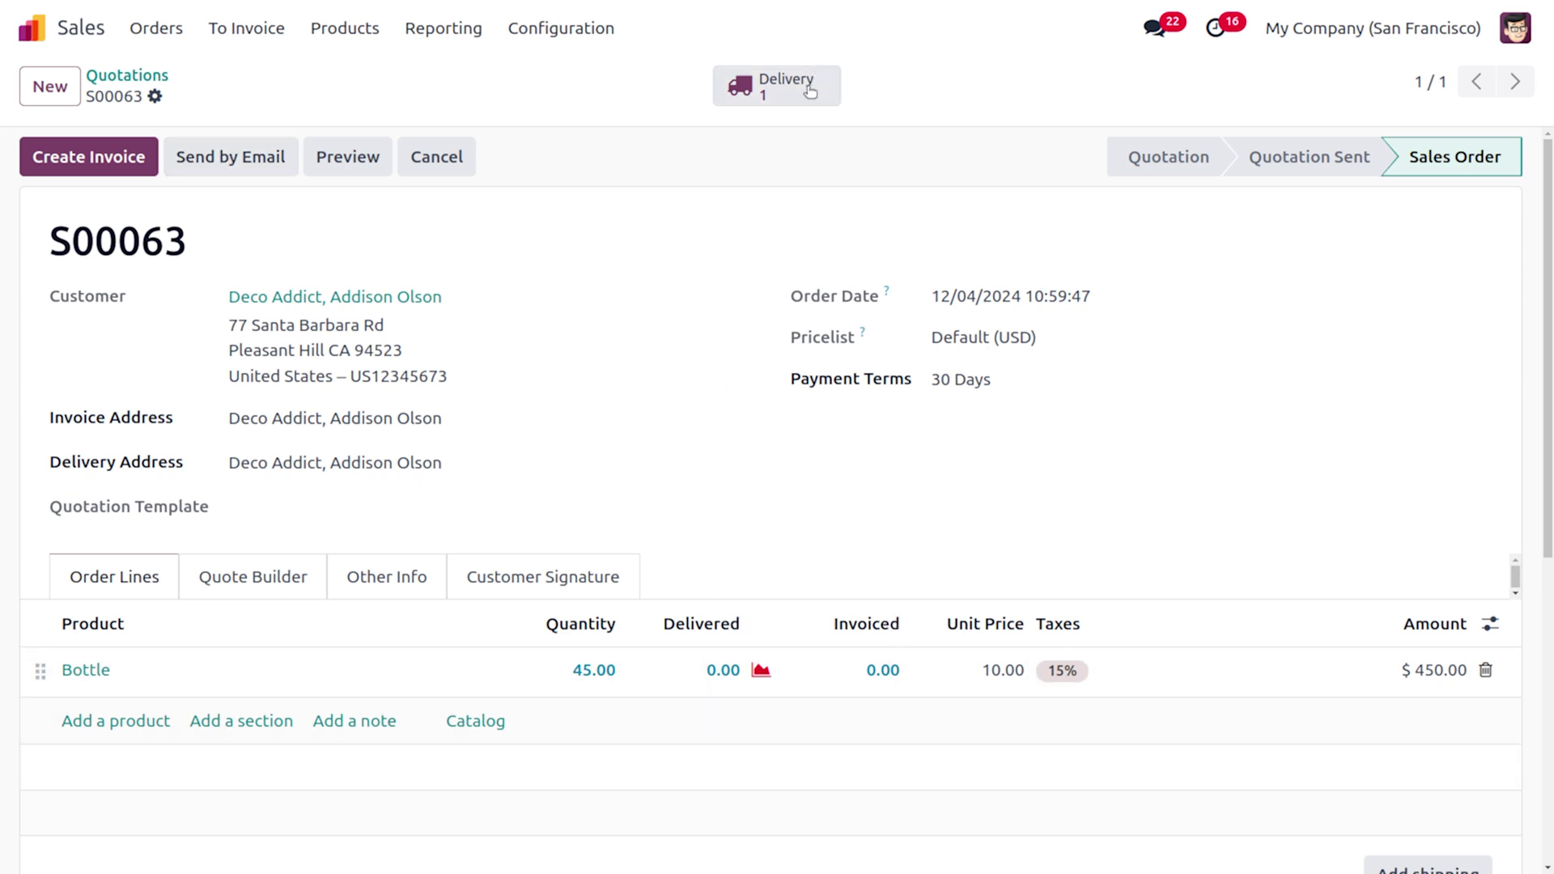
{"action": "left_click", "coordinate": [807, 89]}
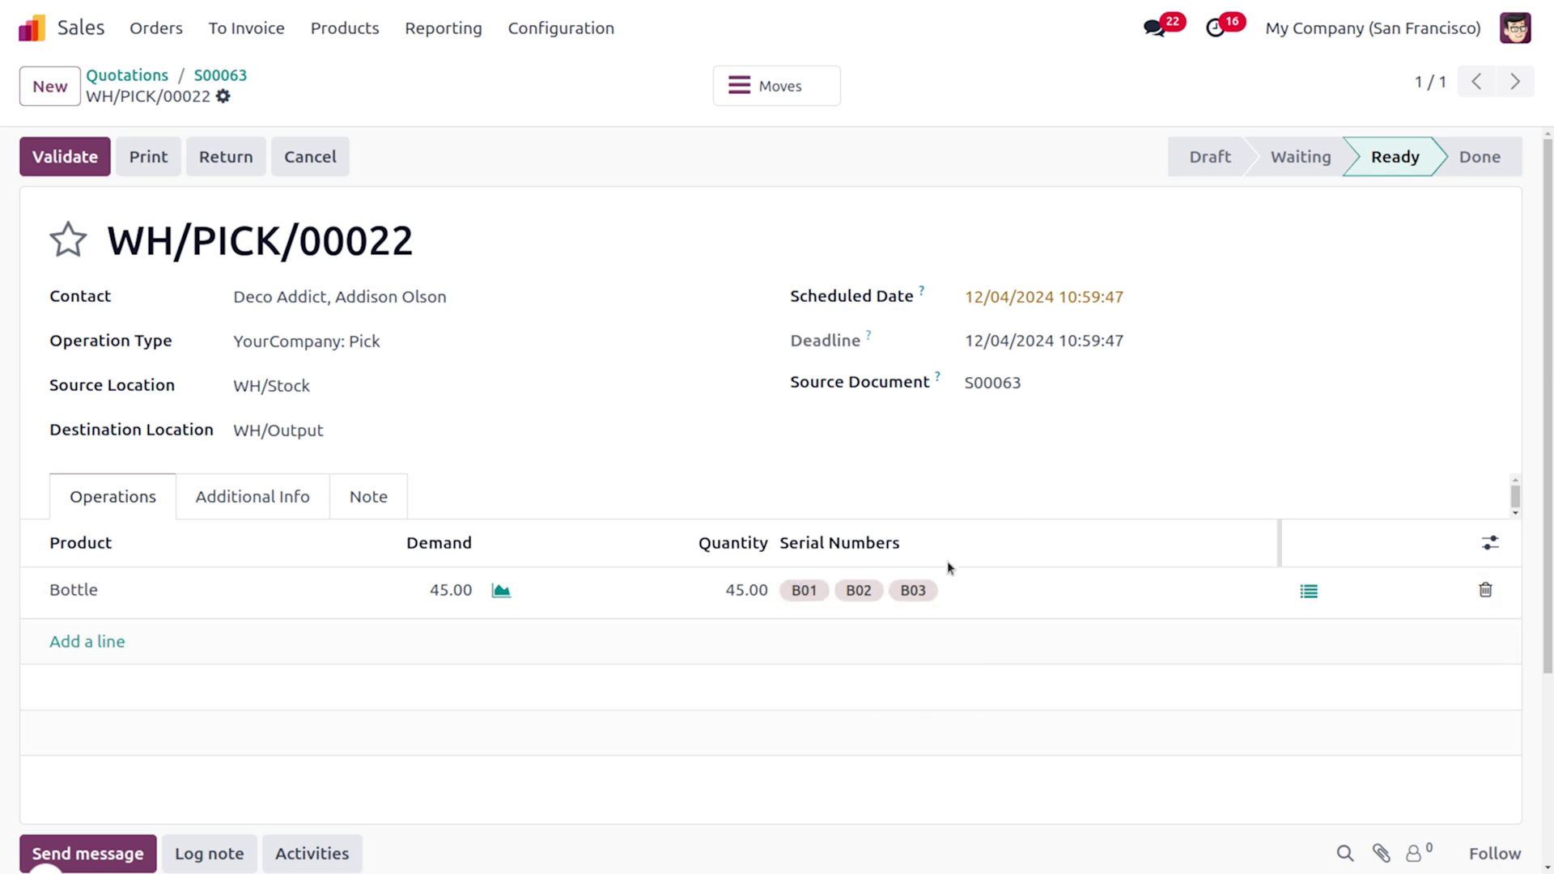
Verify pick WH/PICK/00022 draws 10, 5 and 30 Bottles from lots B01–B03, then validate it.
{"action": "left_click", "coordinate": [1319, 598]}
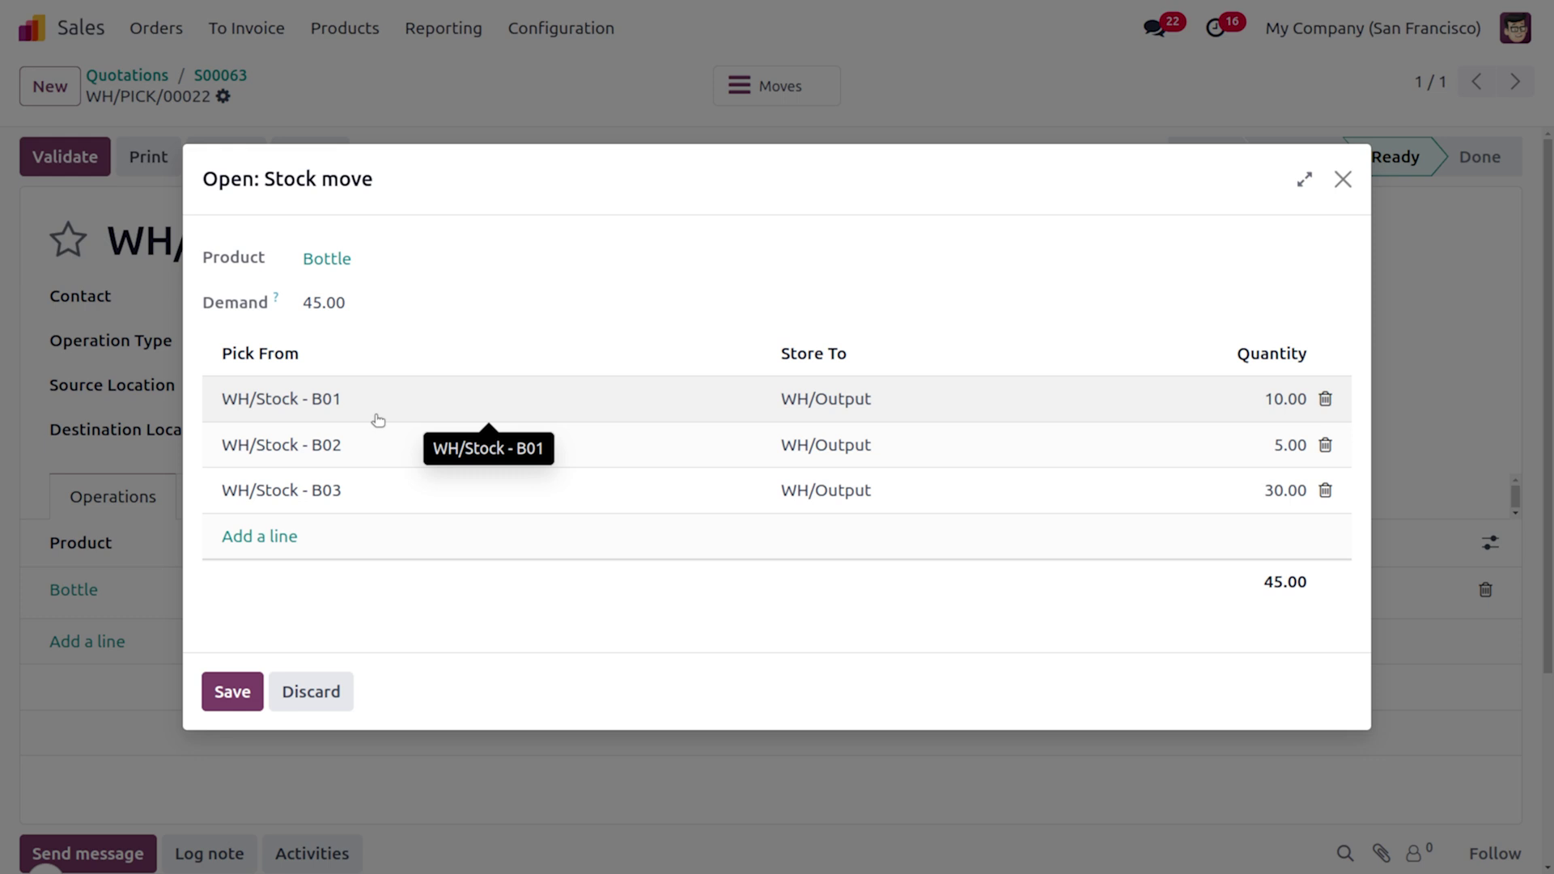
{"action": "left_click", "coordinate": [233, 692]}
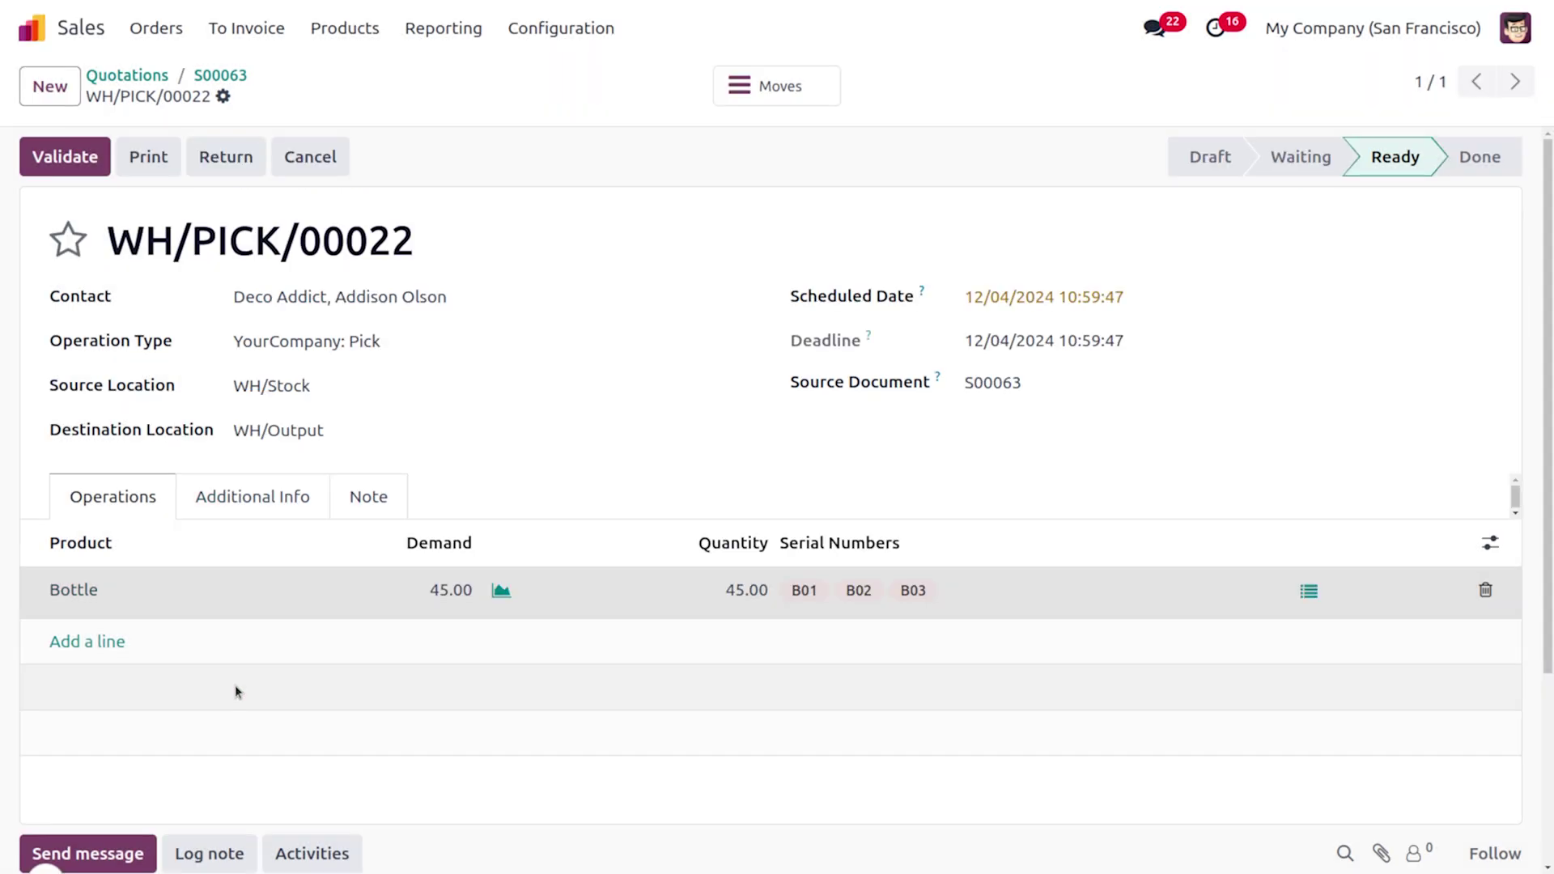
{"action": "left_click", "coordinate": [65, 158]}
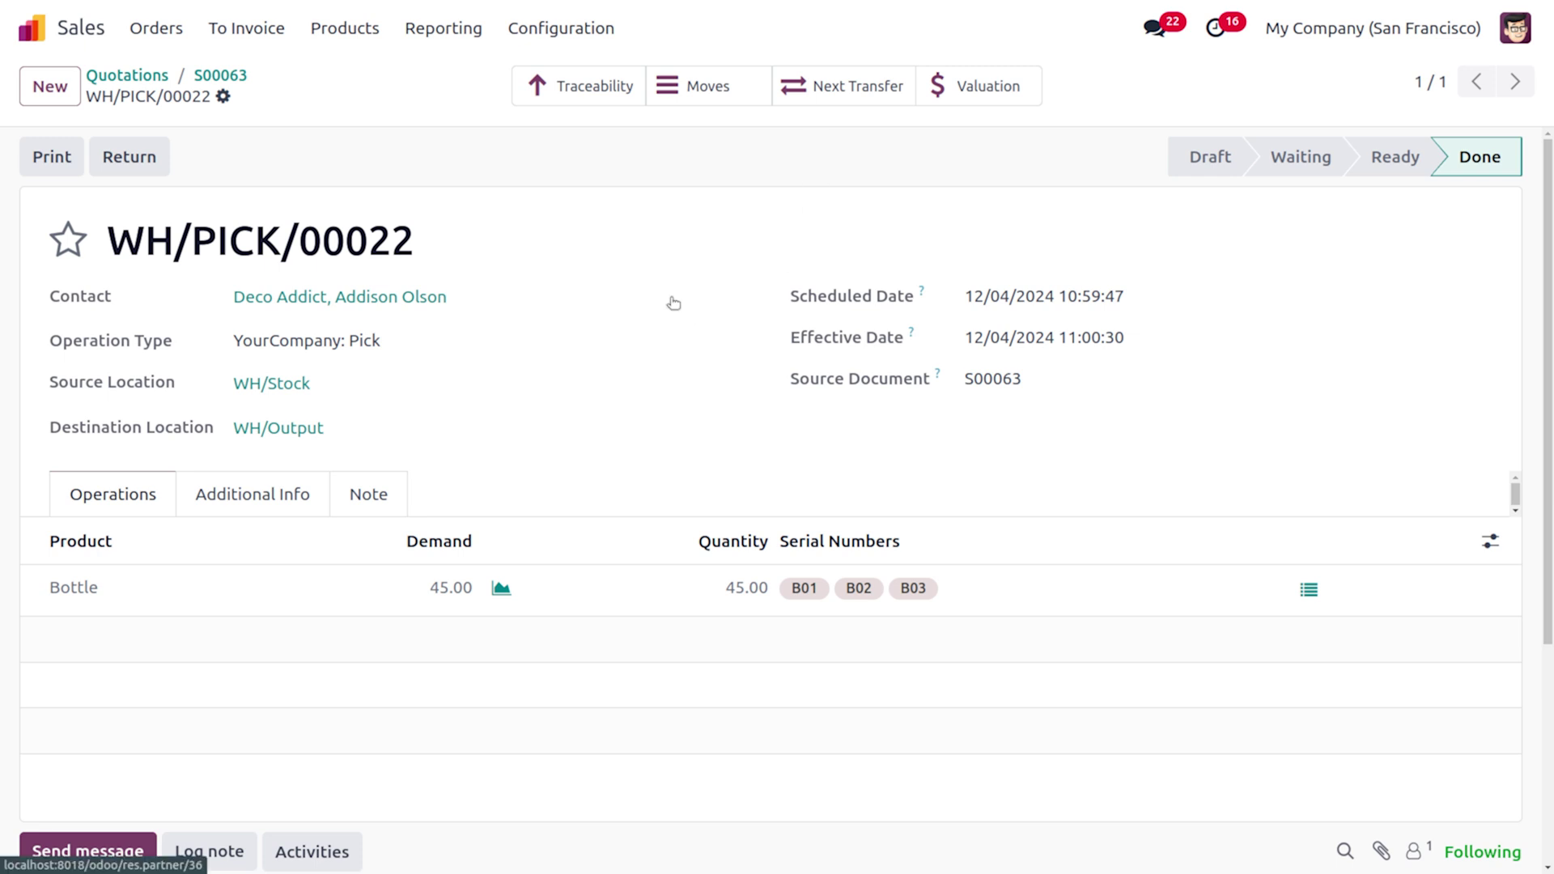
Validate delivery WH/OUT/00036 shipping 45 Bottles from lots B01–B03.
{"action": "left_click", "coordinate": [877, 97]}
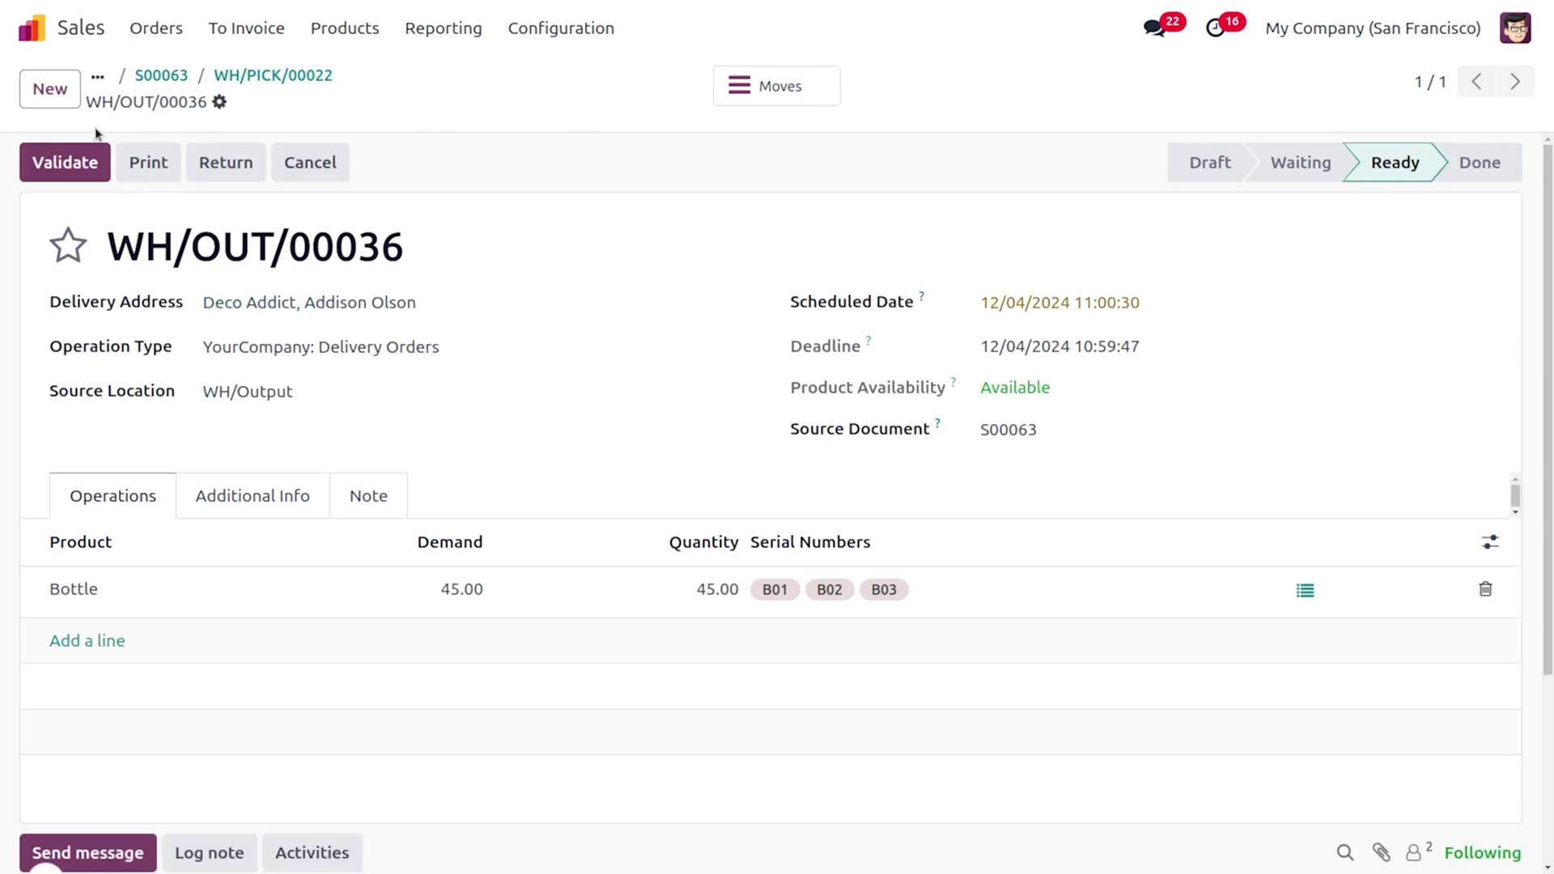
{"action": "left_click", "coordinate": [79, 167]}
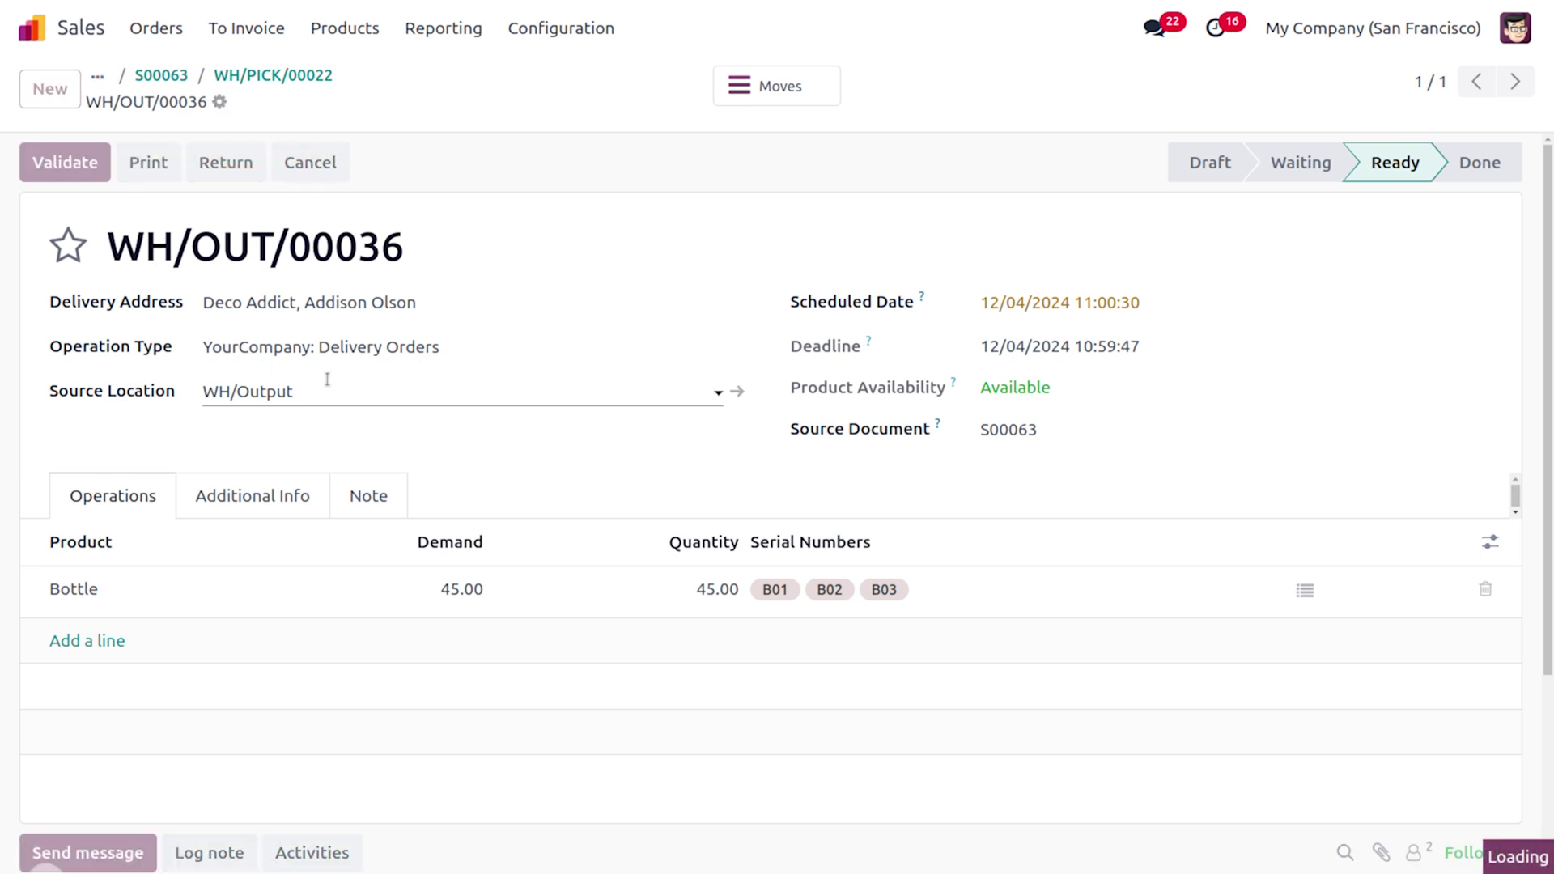